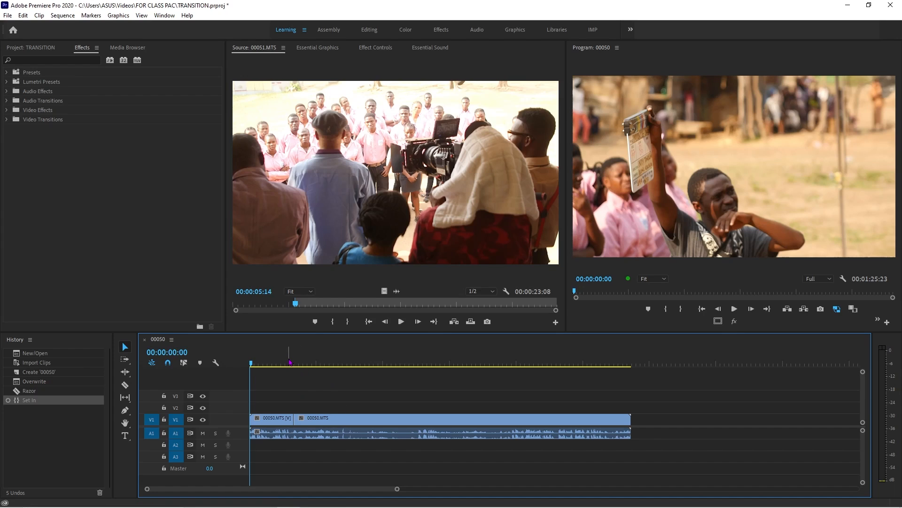
- Clear the short first video segment on V1 and extend the remaining clip's start back to 00:00:00:00
{"action": "left_click_drag", "start_coordinate": [279, 361], "coordinate": [499, 364]}
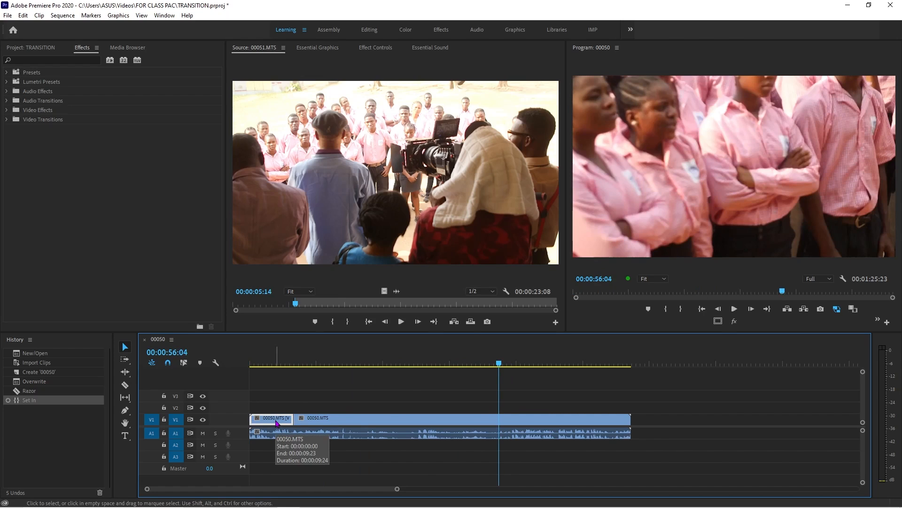
{"action": "right_click", "coordinate": [276, 422]}
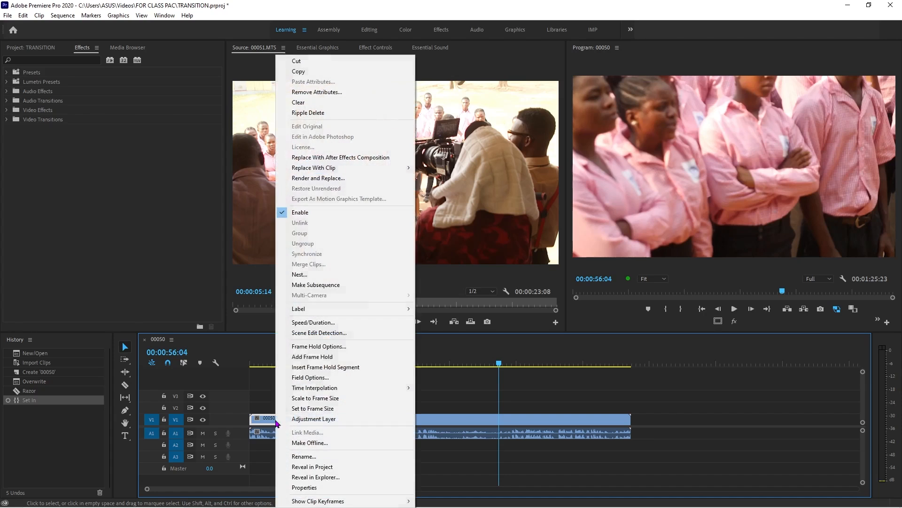
{"action": "left_click", "coordinate": [301, 102]}
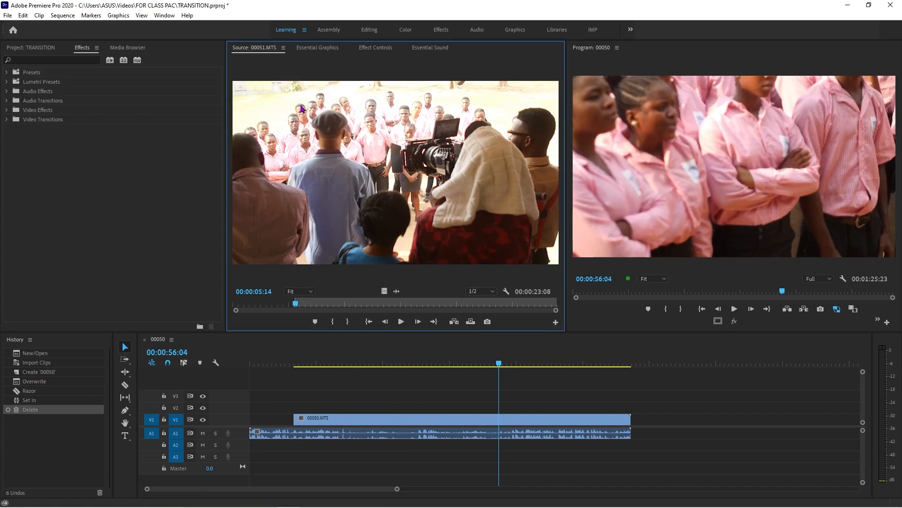
{"action": "left_click", "coordinate": [301, 423]}
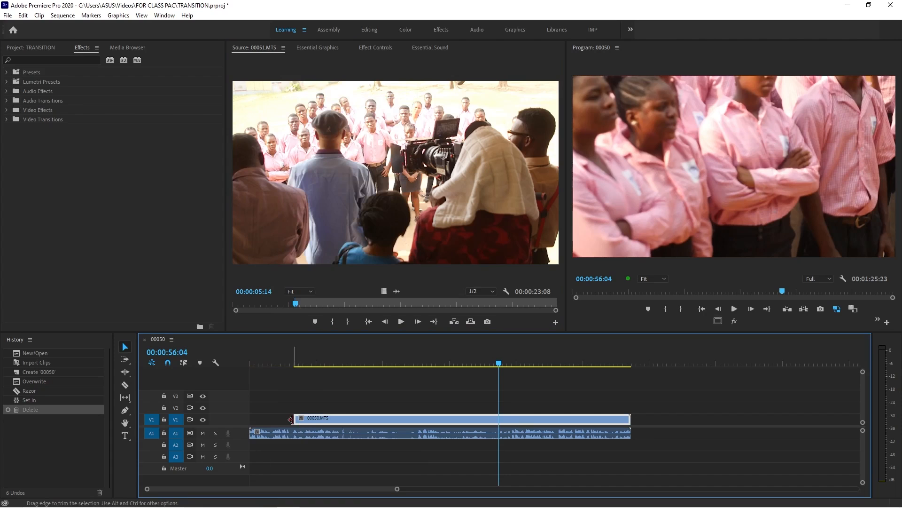
{"action": "left_click_drag", "start_coordinate": [298, 422], "coordinate": [209, 412]}
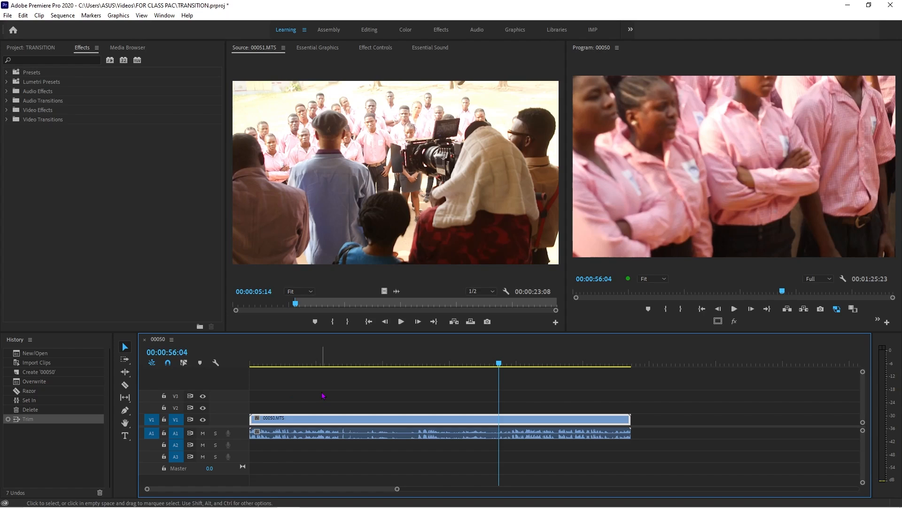
{"action": "left_click", "coordinate": [373, 393]}
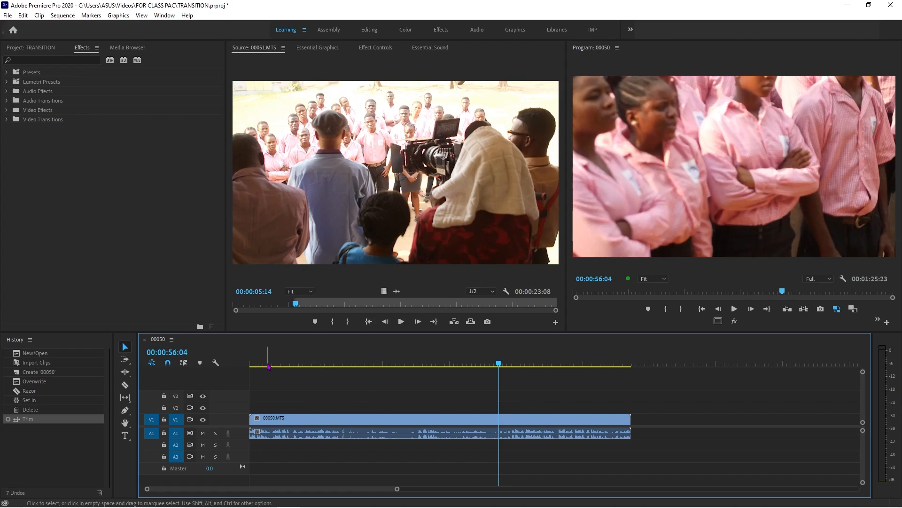
- Razor the V1 clip at 00:00:10:14 and at four further, roughly evenly spaced points to split it into six segments
{"action": "left_click_drag", "start_coordinate": [269, 366], "coordinate": [298, 357]}
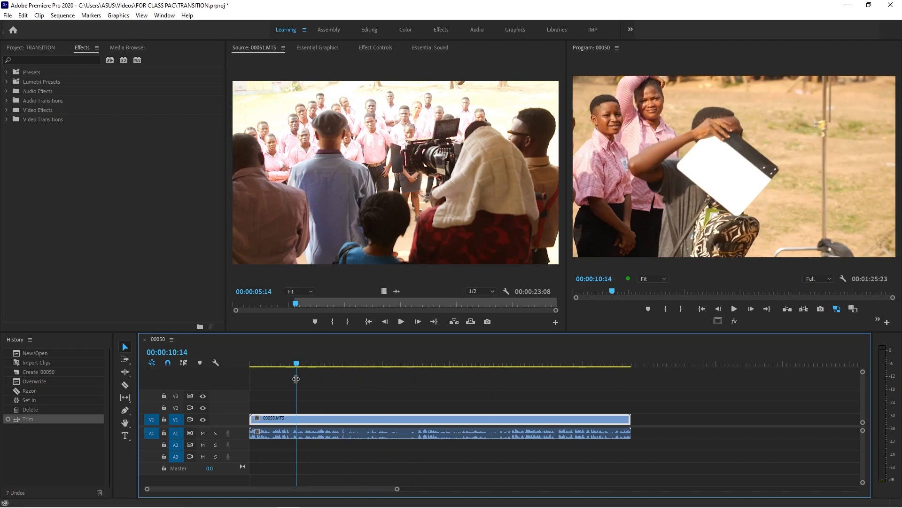
{"action": "key", "text": "c"}
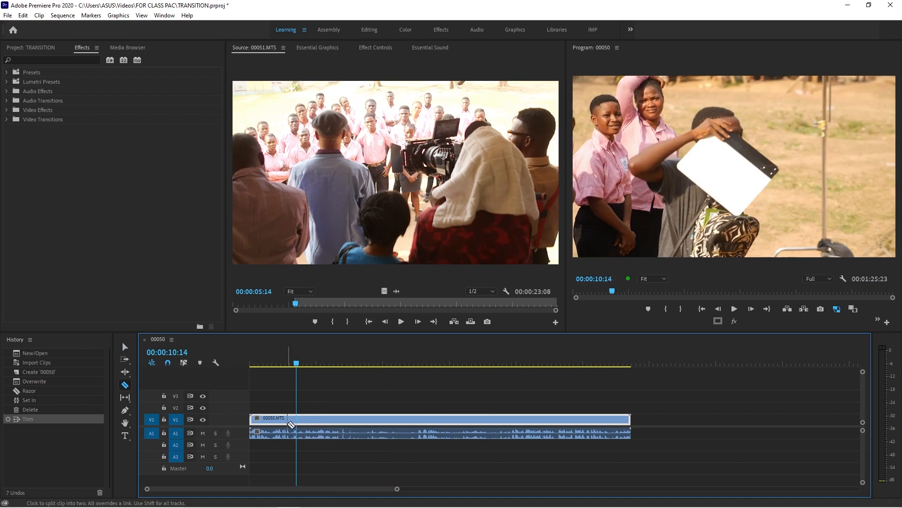
{"action": "left_click", "coordinate": [297, 418]}
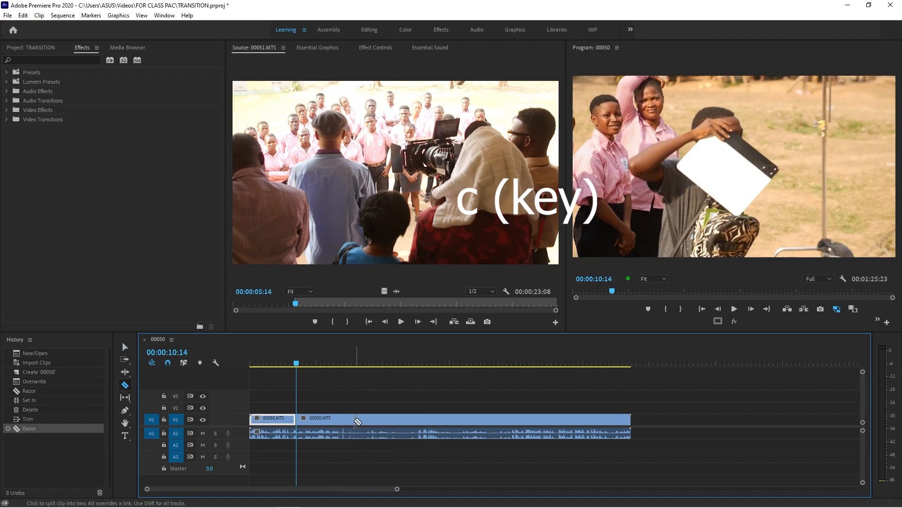
{"action": "left_click", "coordinate": [349, 418]}
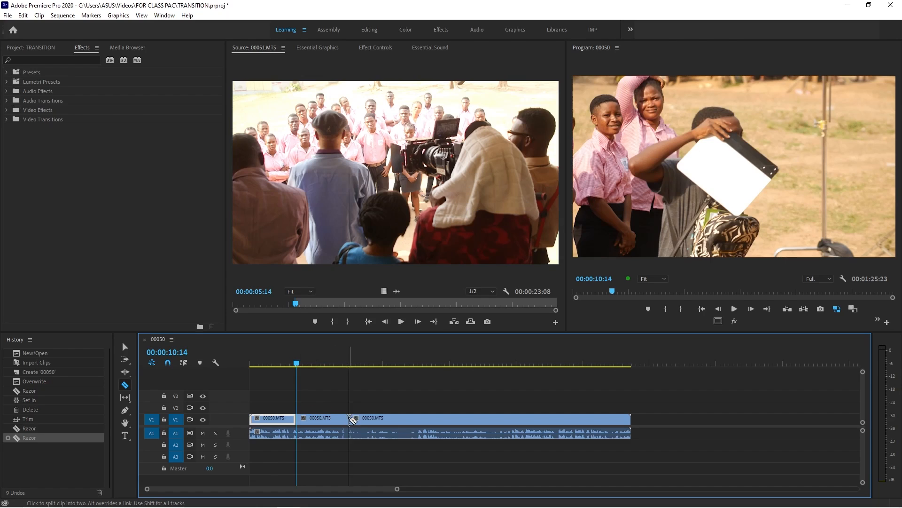
{"action": "left_click", "coordinate": [416, 419]}
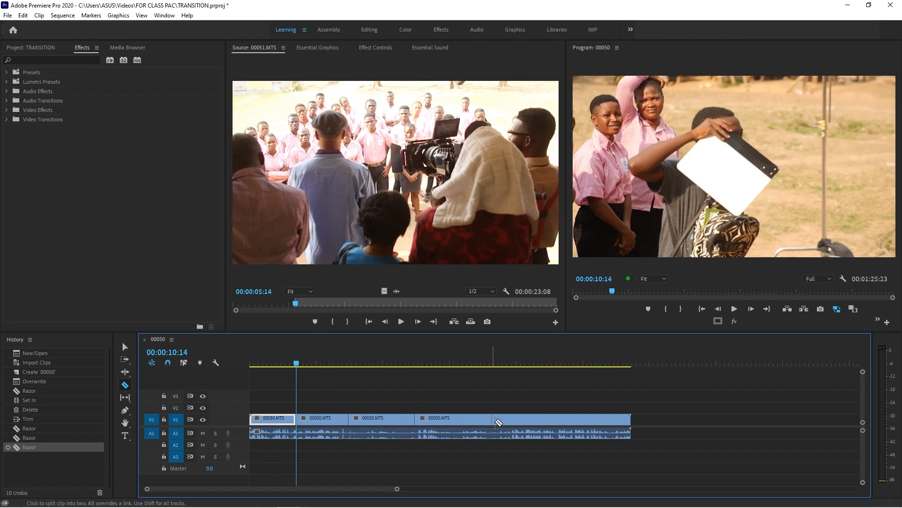
{"action": "left_click", "coordinate": [487, 419]}
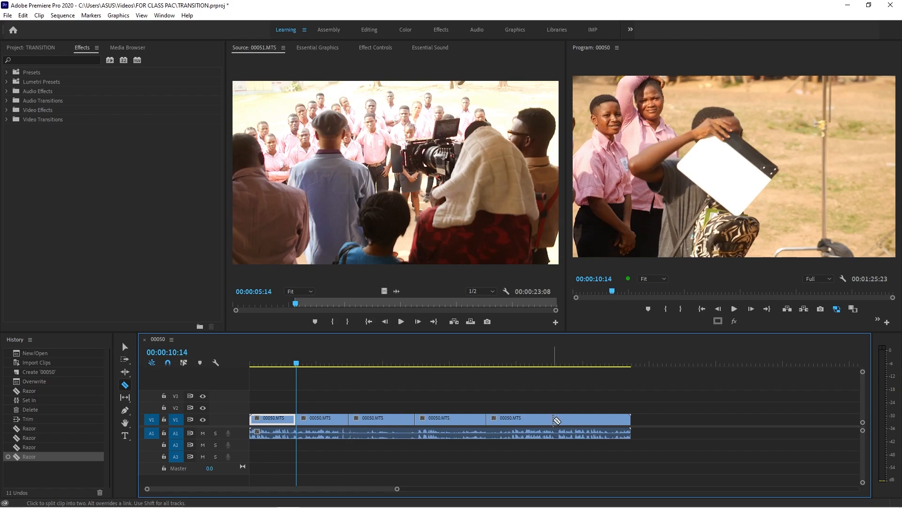
{"action": "left_click", "coordinate": [553, 420]}
{"action": "key", "text": "v"}
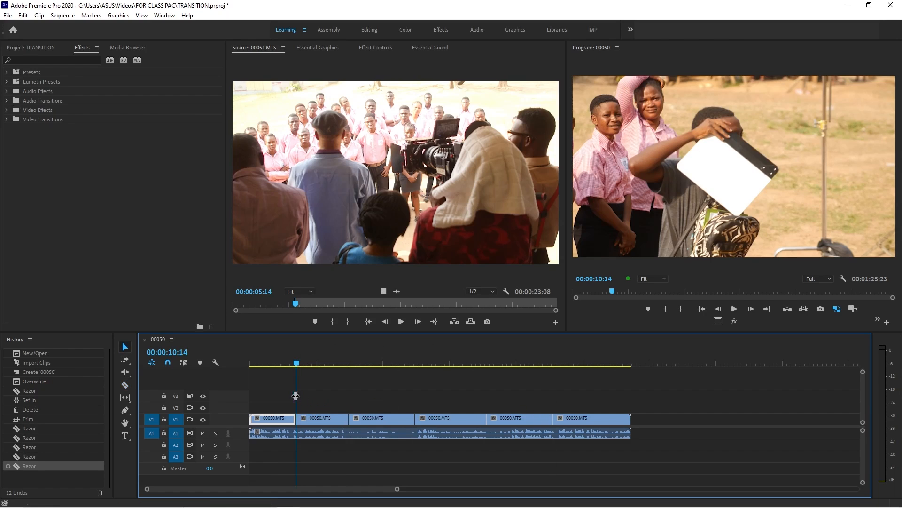
- Preview the first two V1 segments and rename the first one as VIDEO A
{"action": "left_click_drag", "start_coordinate": [295, 387], "coordinate": [240, 398]}
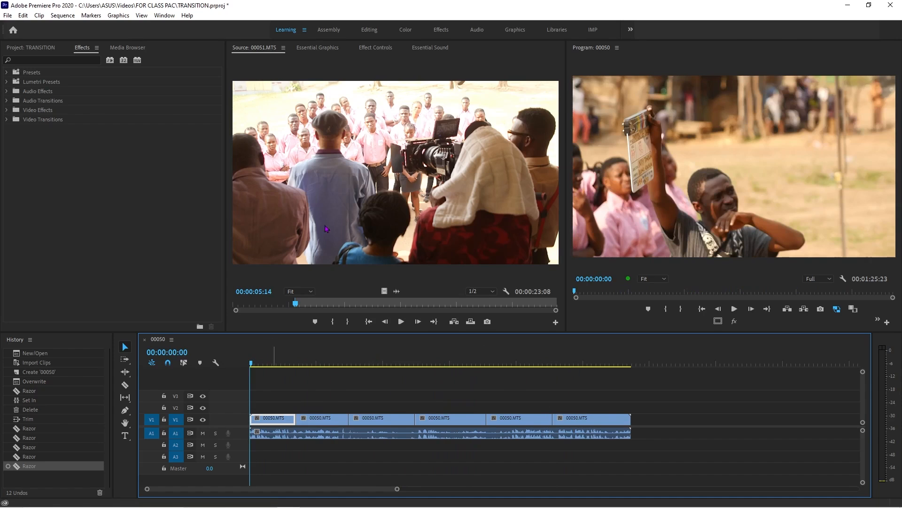
{"action": "left_click", "coordinate": [296, 358]}
{"action": "mouse_move", "coordinate": [295, 357]}
{"action": "left_mouse_down"}
{"action": "mouse_move", "coordinate": [311, 356]}
{"action": "mouse_move", "coordinate": [280, 355]}
{"action": "left_mouse_up"}
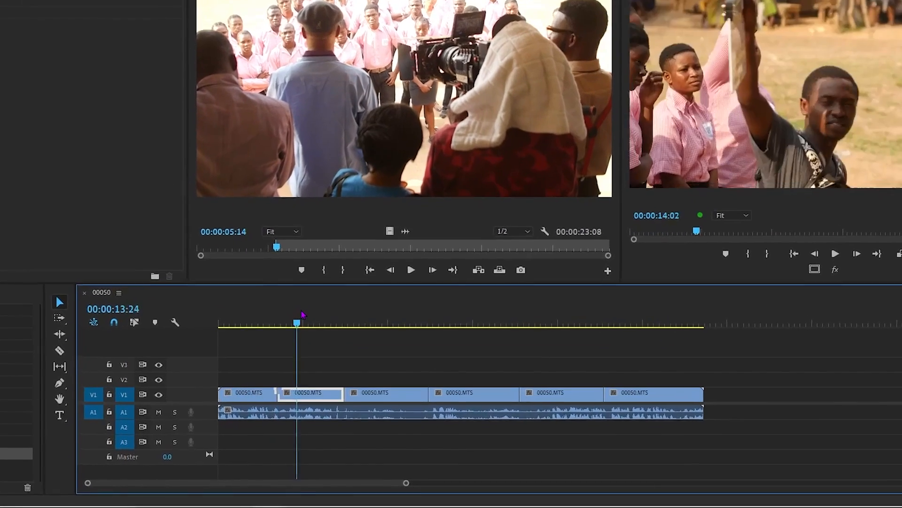
{"action": "left_click_drag", "start_coordinate": [233, 266], "coordinate": [312, 265]}
{"action": "left_click_drag", "start_coordinate": [303, 224], "coordinate": [211, 236]}
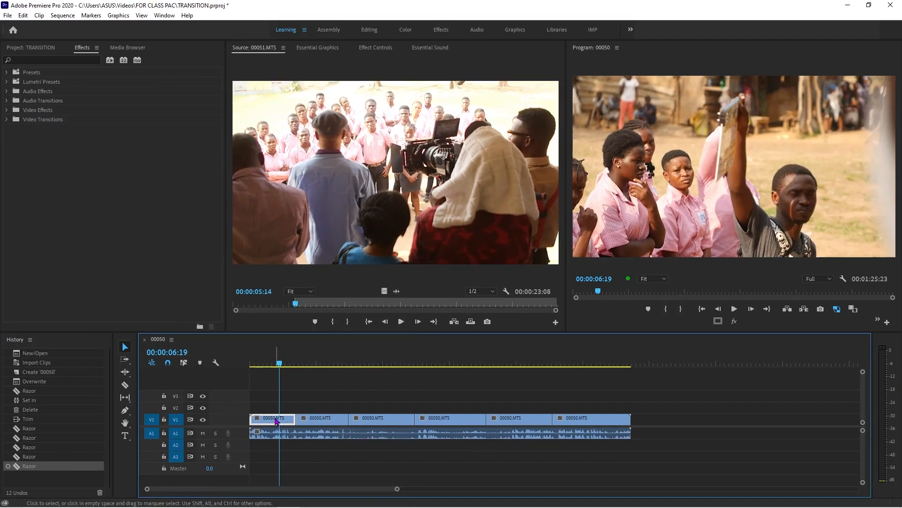
{"action": "right_click", "coordinate": [199, 338]}
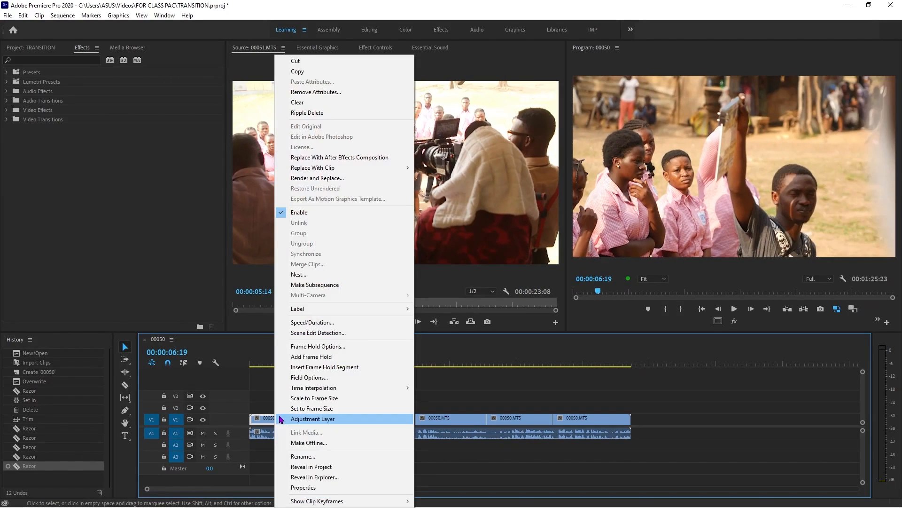
{"action": "left_click", "coordinate": [323, 456]}
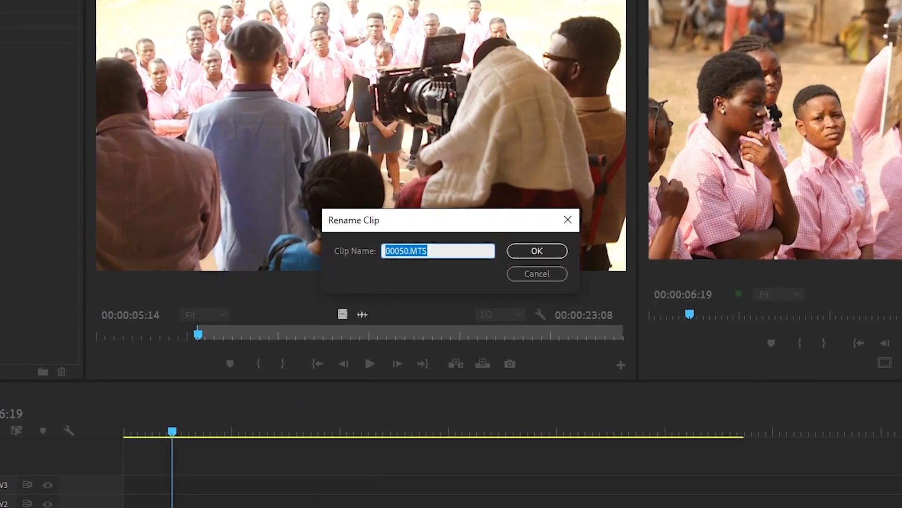
{"action": "type", "text": "VI"}
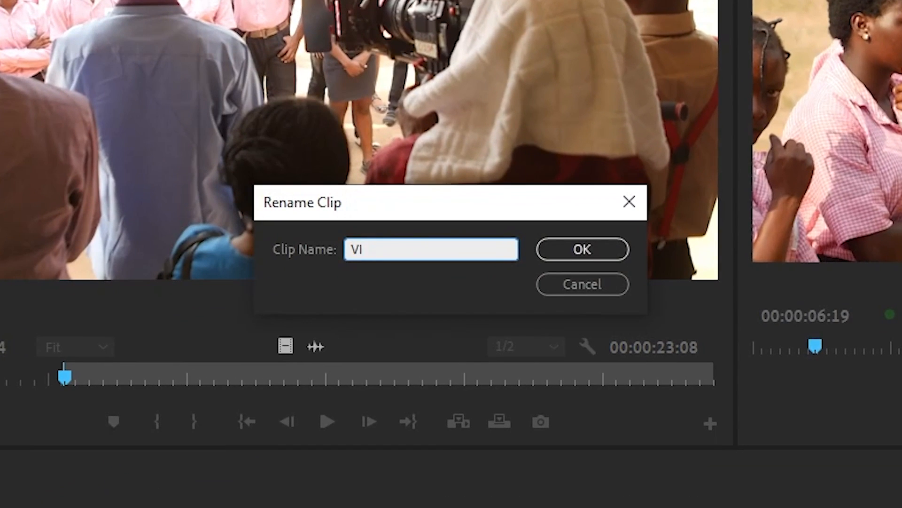
{"action": "type", "text": "DEO A"}
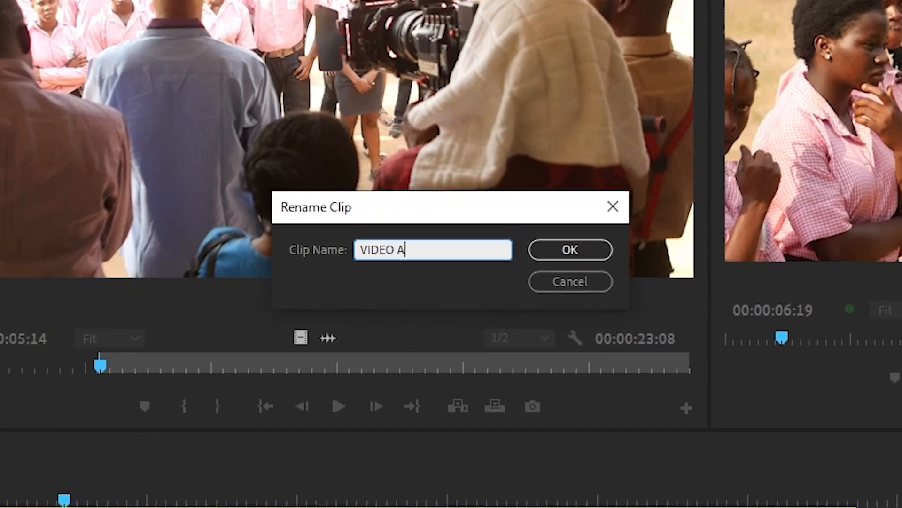
{"action": "key", "text": "Return"}
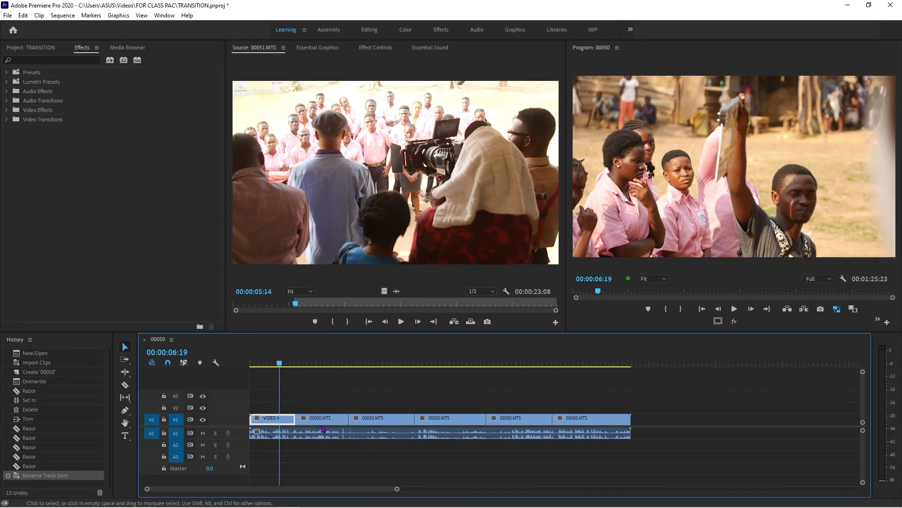
- Change the label colour of the VIDEO A clip to Caribbean
{"action": "right_click", "coordinate": [284, 426]}
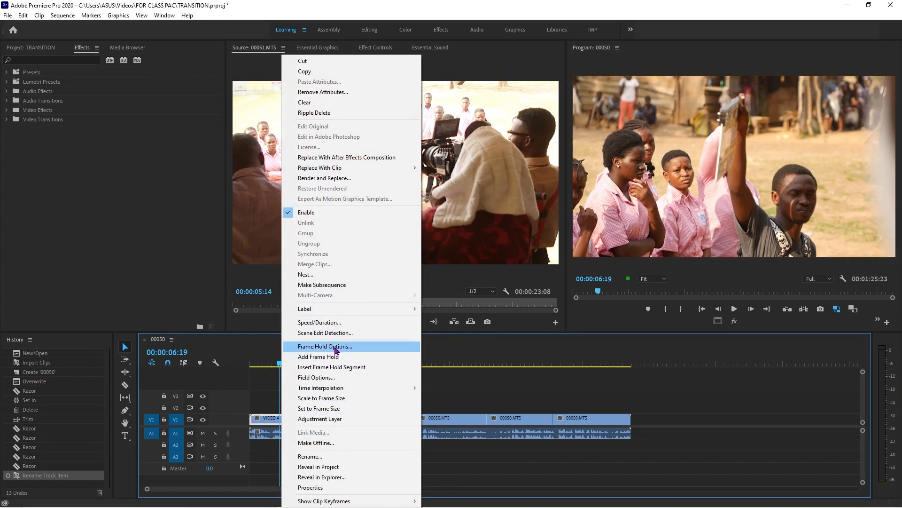
{"action": "mouse_move", "coordinate": [381, 310]}
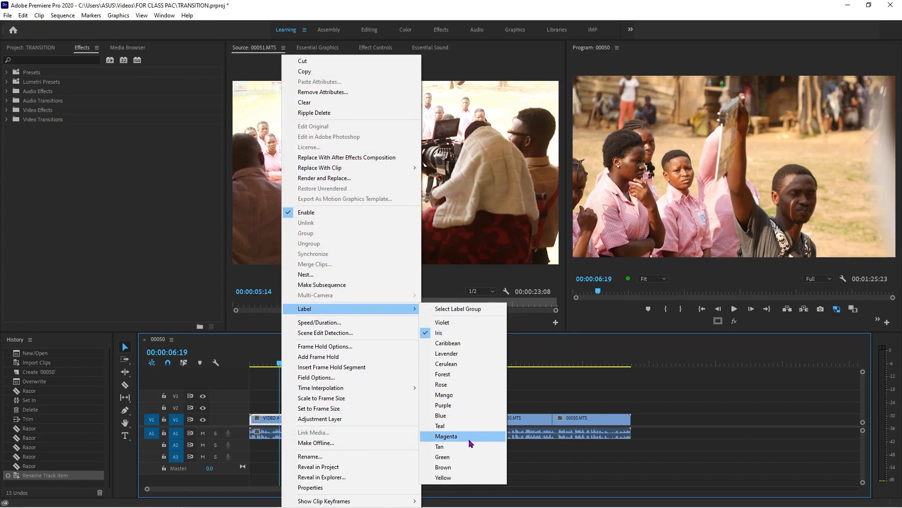
{"action": "left_click", "coordinate": [463, 344]}
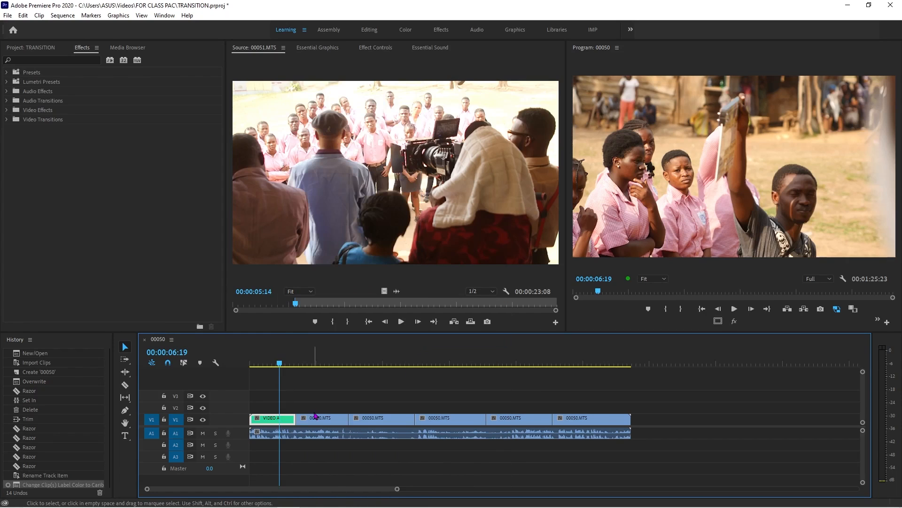
- Increase the height of video track V1 slightly and deselect the VIDEO A clip
{"action": "key", "text": "equal"}
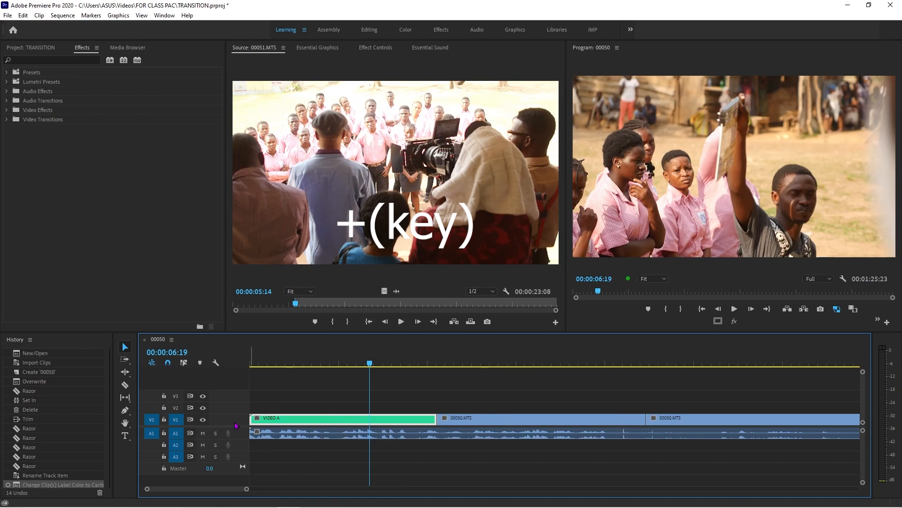
{"action": "left_click_drag", "start_coordinate": [236, 414], "coordinate": [235, 409]}
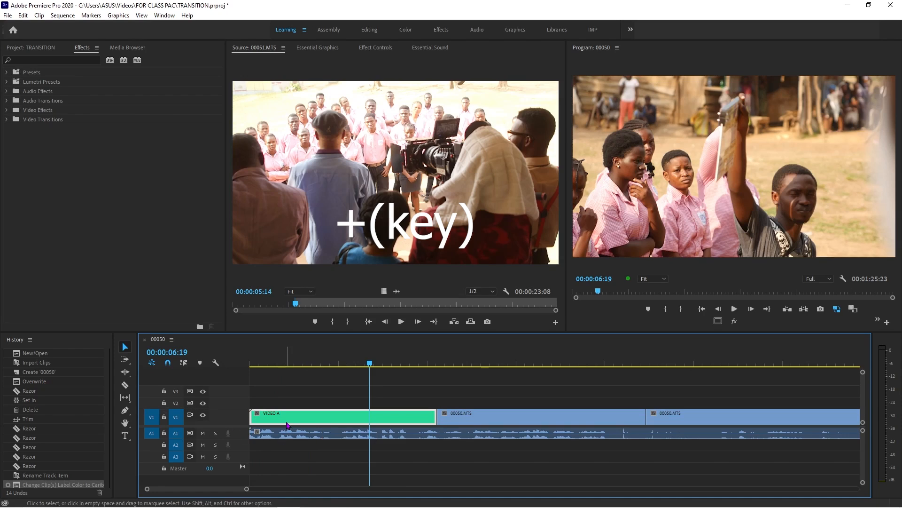
{"action": "left_click", "coordinate": [423, 401]}
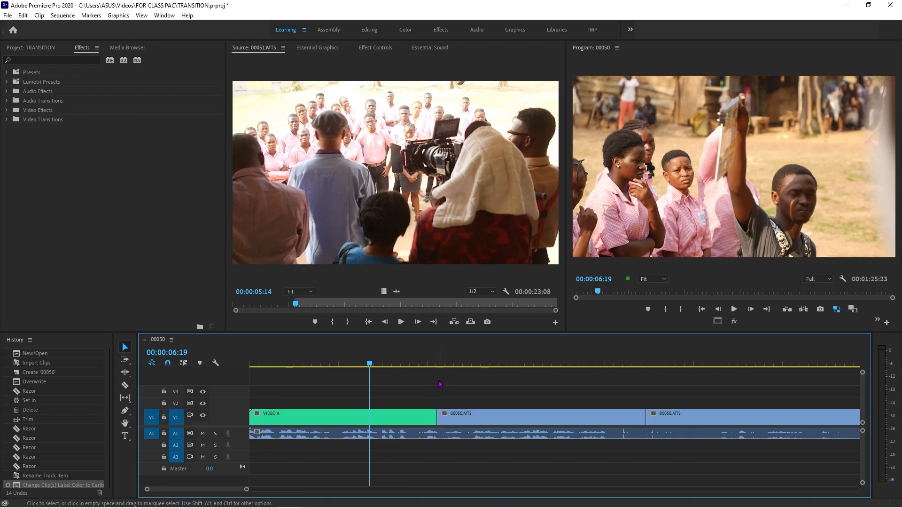
- Move the playhead to 00:00:13:06 and rename the second V1 segment as VIDEO B
{"action": "left_click", "coordinate": [485, 360]}
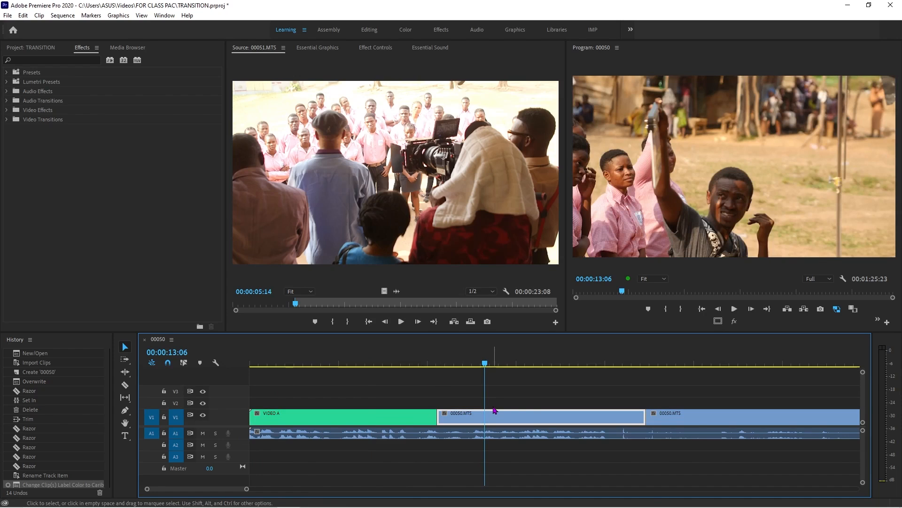
{"action": "right_click", "coordinate": [516, 413]}
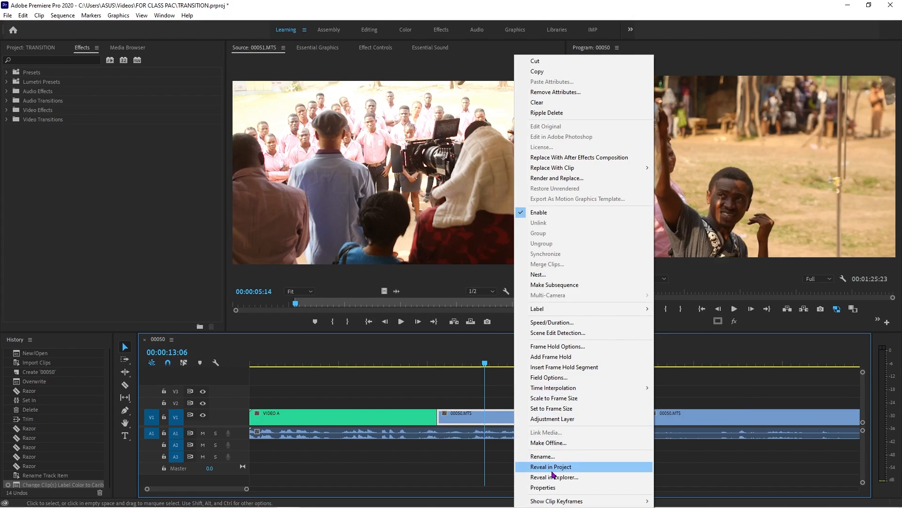
{"action": "left_click", "coordinate": [554, 456]}
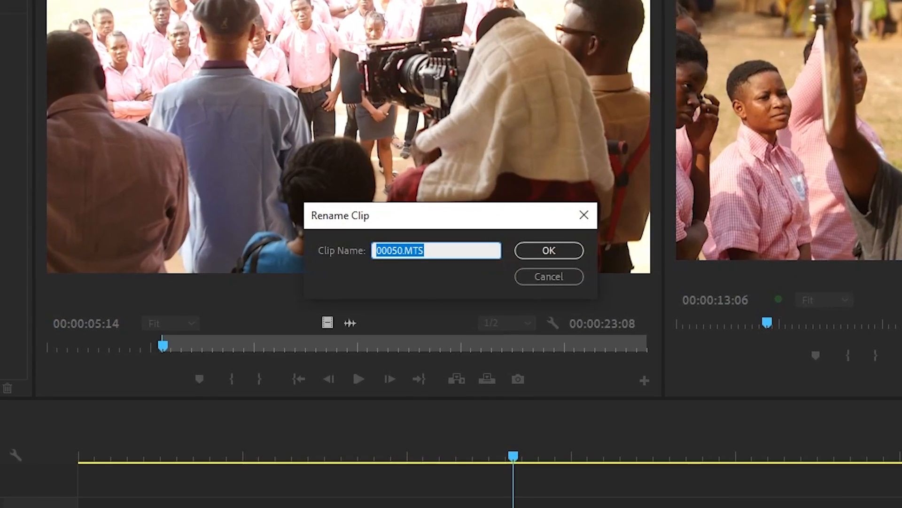
{"action": "type", "text": "VIDEO B"}
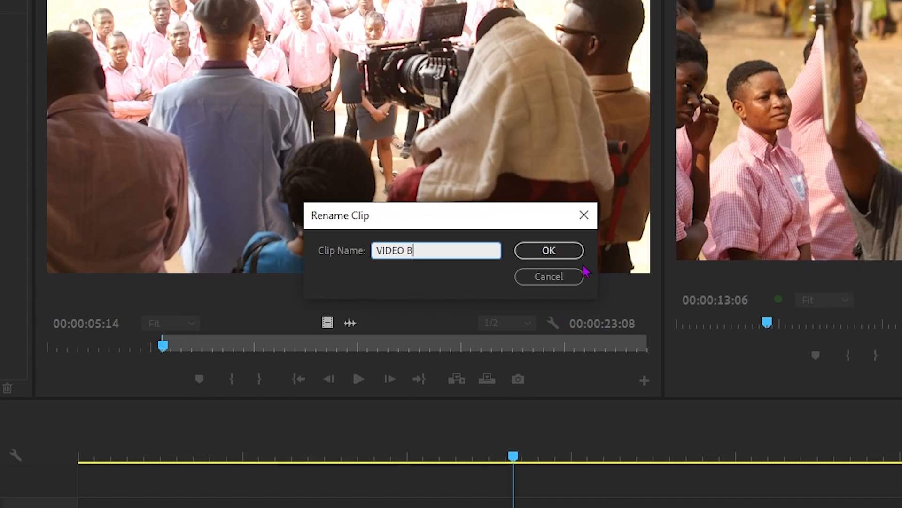
{"action": "left_click", "coordinate": [570, 251]}
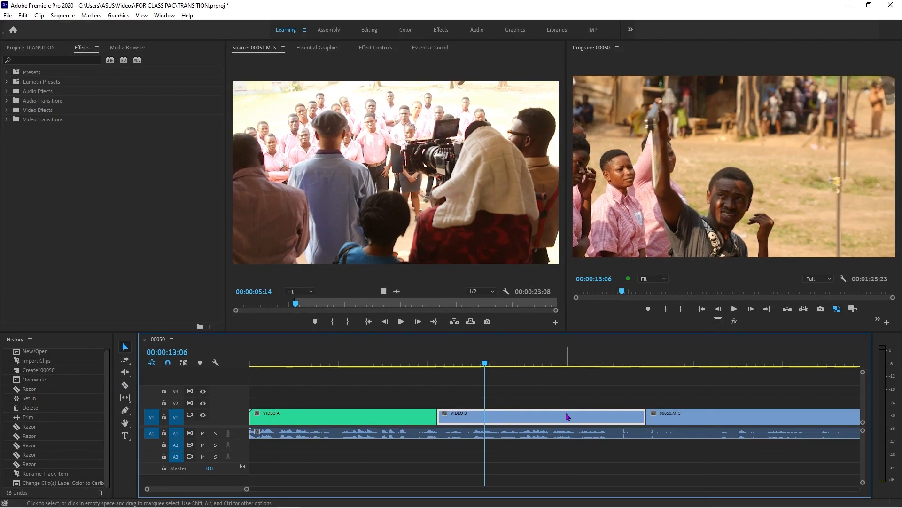
- Change the label colour of the VIDEO B clip to Lavender
{"action": "right_click", "coordinate": [567, 417]}
{"action": "key", "text": "Escape"}
{"action": "right_click", "coordinate": [573, 423]}
{"action": "mouse_move", "coordinate": [663, 310]}
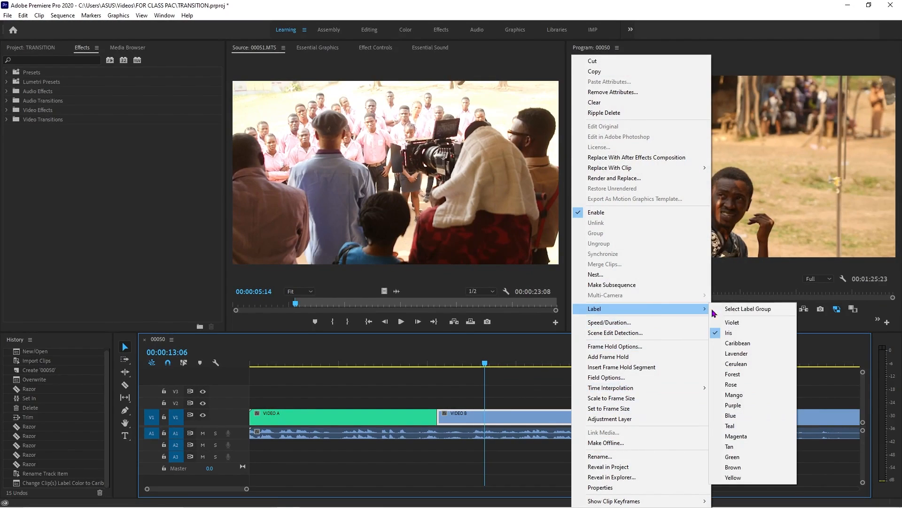
{"action": "left_click", "coordinate": [748, 353]}
{"action": "scroll", "coordinate": [564, 417], "scroll_direction": "down", "scroll_amount": 2}
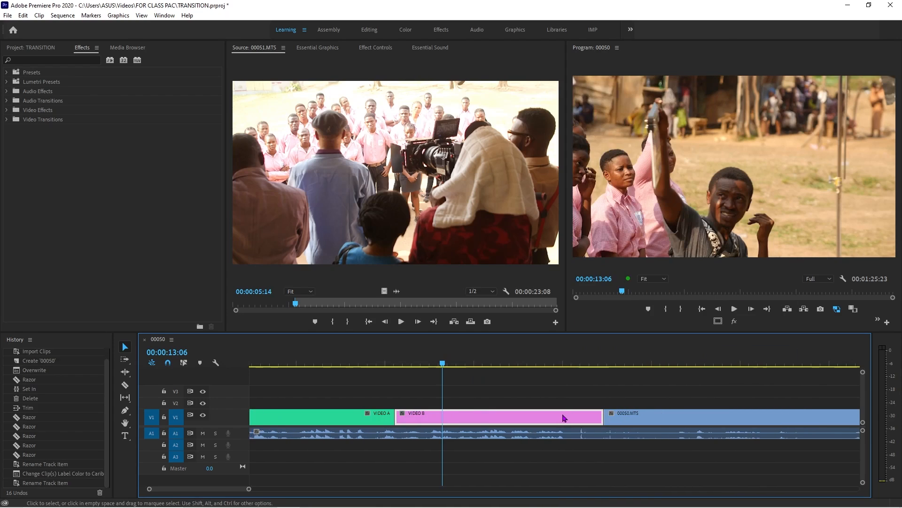
{"action": "scroll", "coordinate": [564, 417], "scroll_direction": "down", "scroll_amount": 3}
{"action": "scroll", "coordinate": [564, 411], "scroll_direction": "down", "scroll_amount": 3}
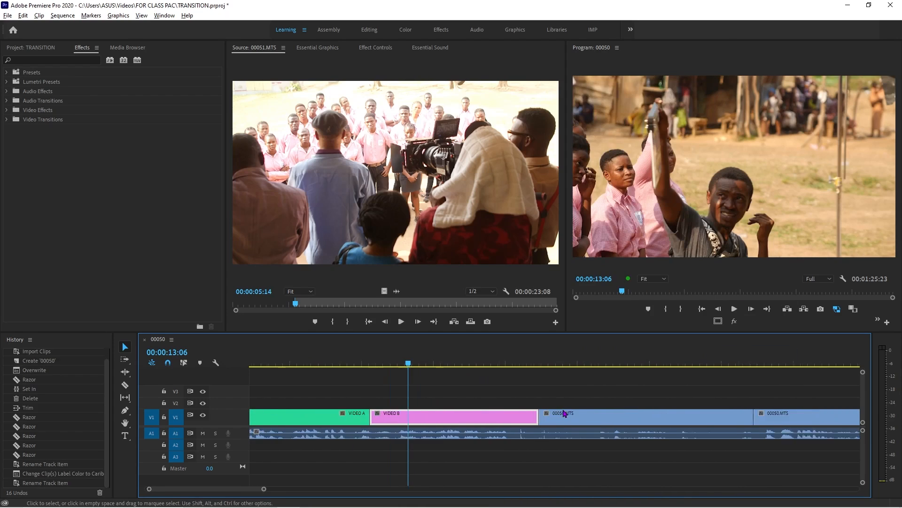
- Move the playhead to 00:00:25:22 and rename the third V1 segment as VIDEO C
{"action": "left_click", "coordinate": [520, 362]}
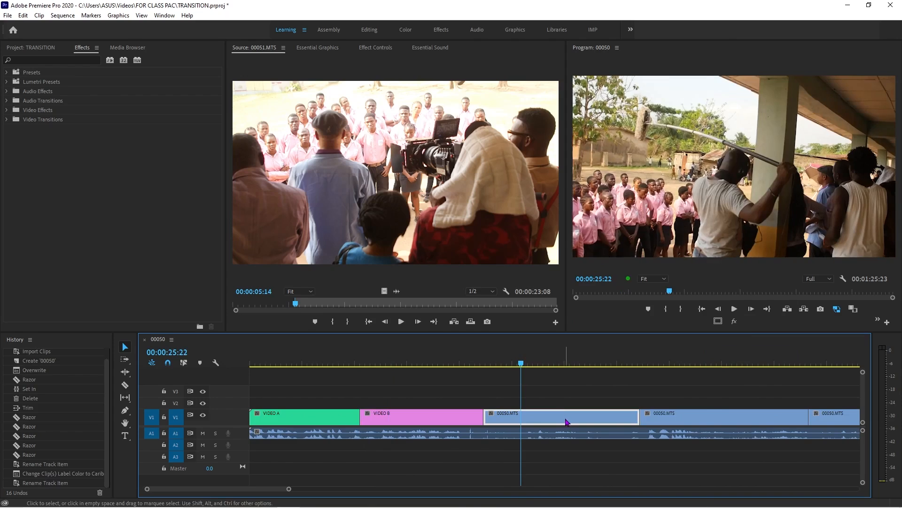
{"action": "right_click", "coordinate": [566, 418]}
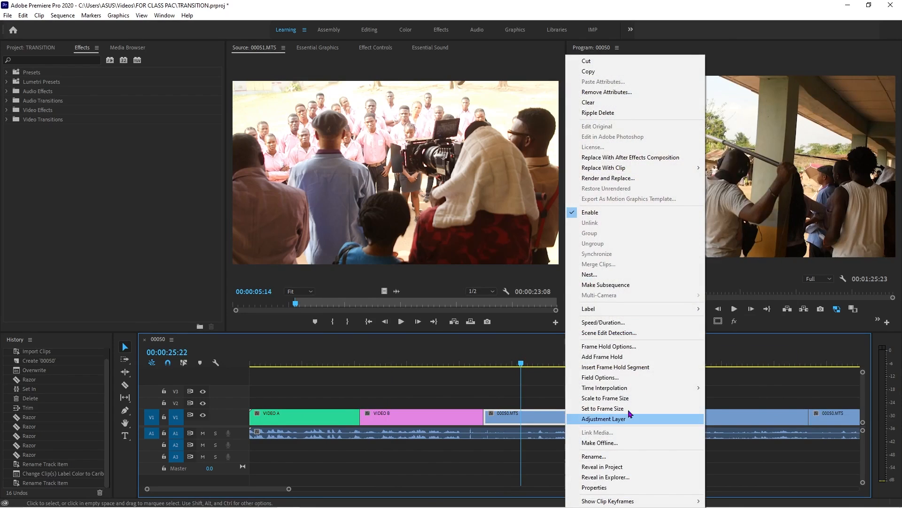
{"action": "left_click", "coordinate": [619, 457]}
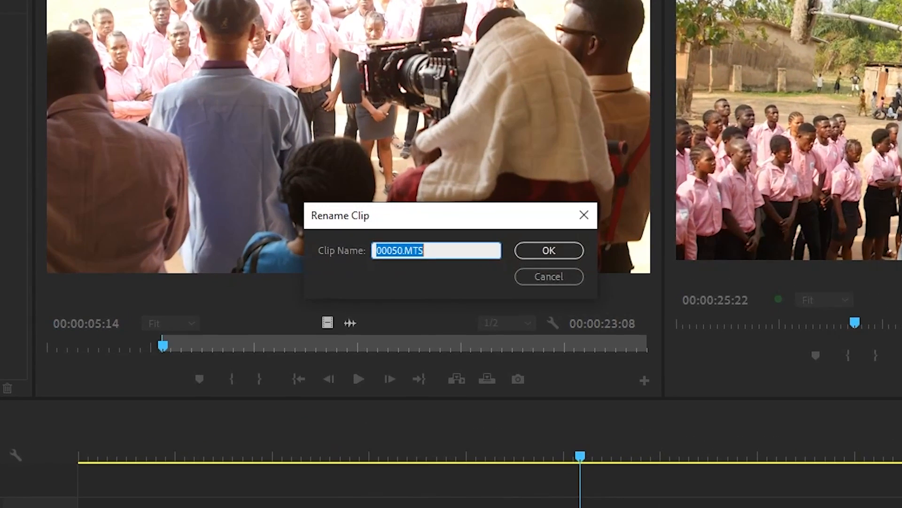
{"action": "type", "text": "VIDEO C"}
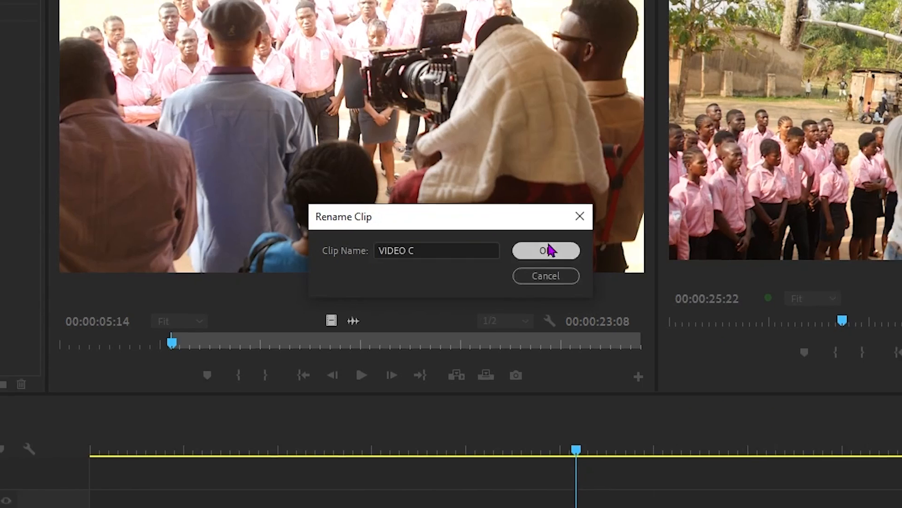
{"action": "left_click", "coordinate": [549, 249]}
- Change the label colour of the VIDEO C clip to Forest
{"action": "right_click", "coordinate": [600, 418]}
{"action": "mouse_move", "coordinate": [682, 308]}
{"action": "left_click", "coordinate": [766, 363]}
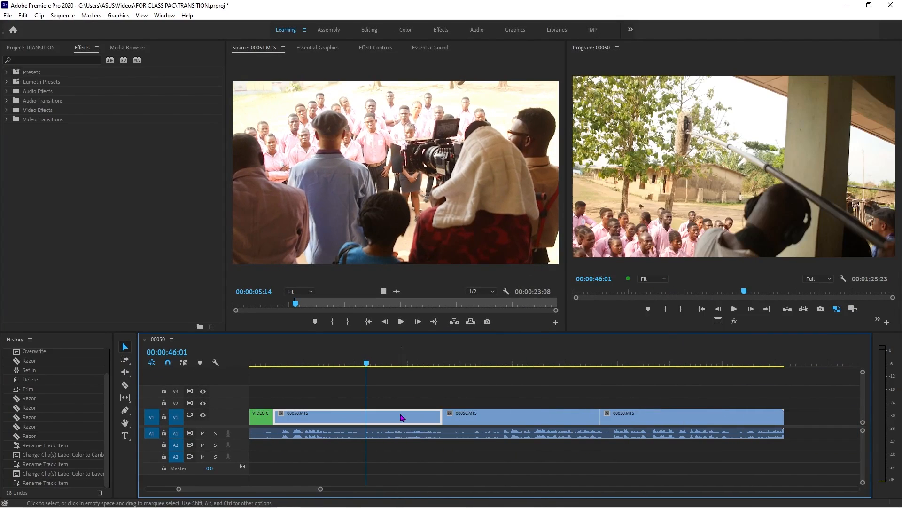
- Rename the fourth V1 segment as VIDEO D
{"action": "right_click", "coordinate": [402, 418]}
{"action": "left_click", "coordinate": [445, 455]}
{"action": "type", "text": "VIDEO D"}
{"action": "key", "text": "Return"}
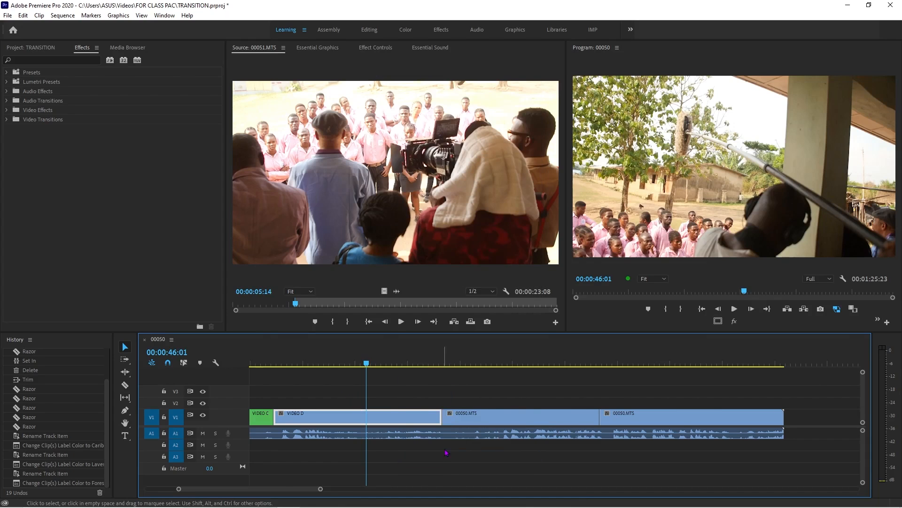
- Change the label colour of the VIDEO D clip to Rose and move the playhead to 00:00:40:23
{"action": "key", "text": "minus"}
{"action": "key", "text": "minus"}
{"action": "right_click", "coordinate": [445, 420]}
{"action": "mouse_move", "coordinate": [517, 308]}
{"action": "left_click", "coordinate": [603, 385]}
{"action": "left_click_drag", "start_coordinate": [494, 363], "coordinate": [419, 356]}
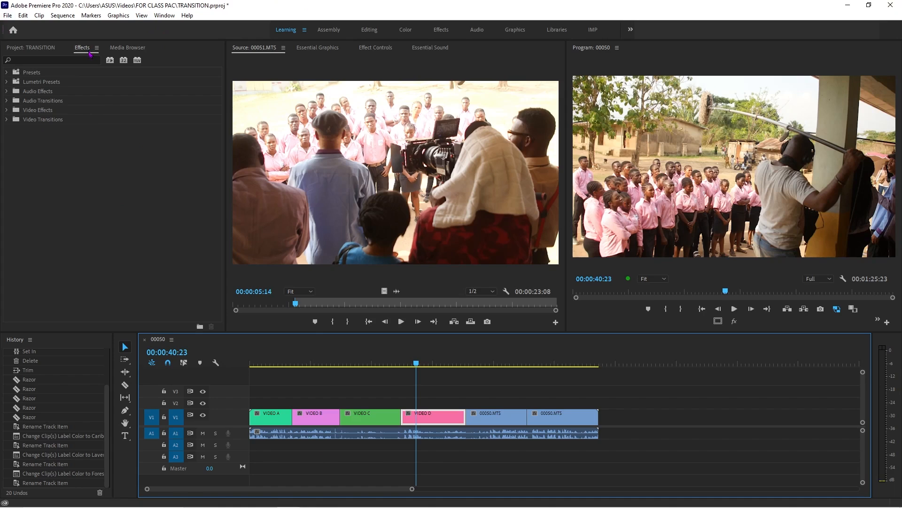
- Apply the Cube Spin 3D Motion transition to the cut between VIDEO A and VIDEO B
{"action": "left_click", "coordinate": [62, 61]}
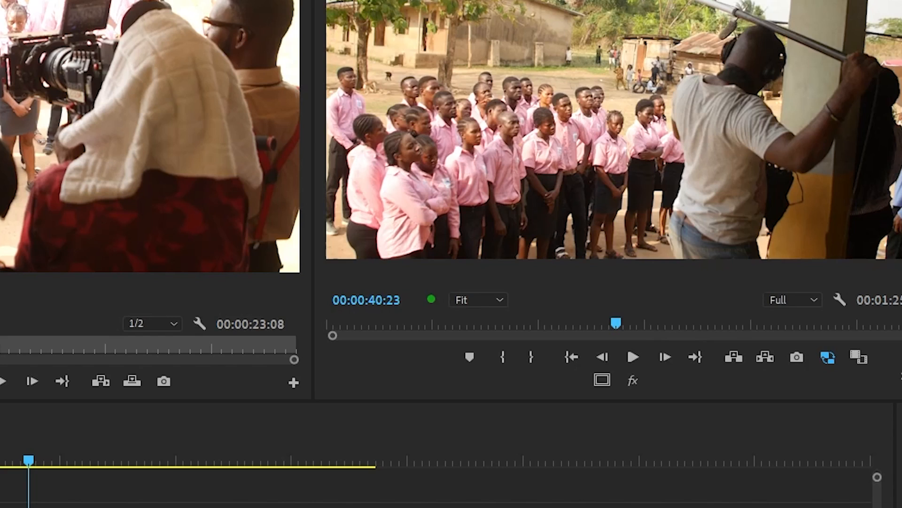
{"action": "key", "text": "shift+3"}
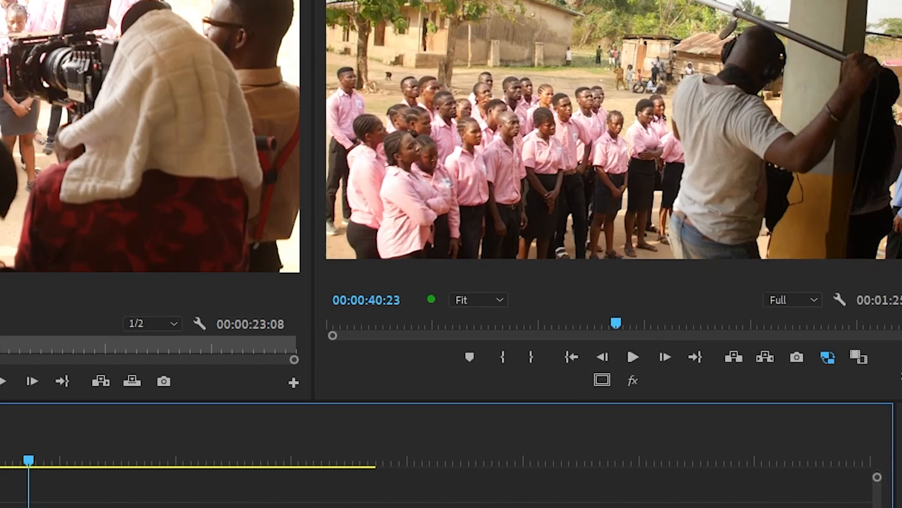
{"action": "key", "text": "Up"}
{"action": "key", "text": "equal"}
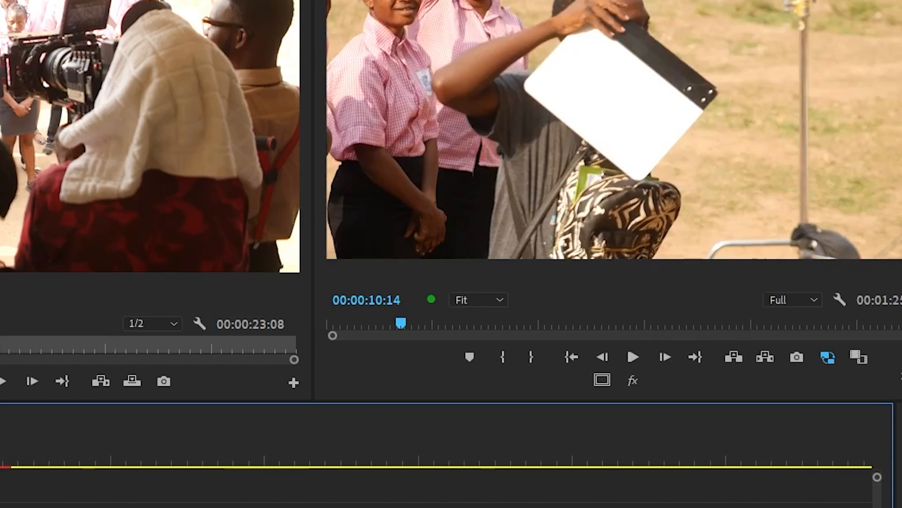
{"action": "key", "text": "t"}
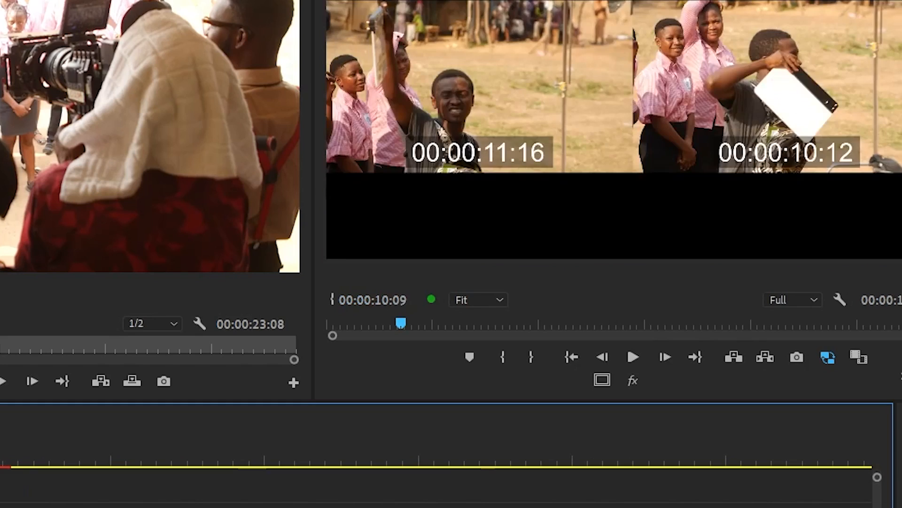
{"action": "left_click_drag", "start_coordinate": [9, 507], "coordinate": [5, 507]}
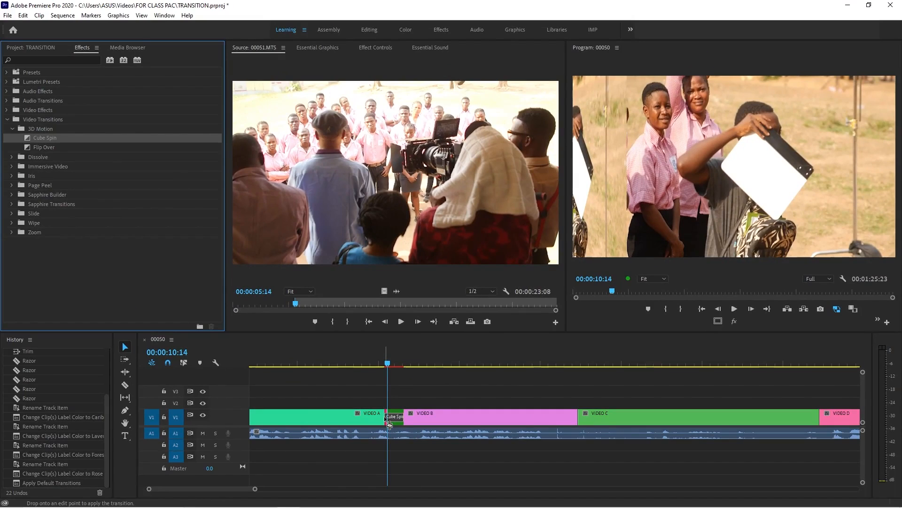
{"action": "left_click_drag", "start_coordinate": [390, 424], "coordinate": [392, 420]}
- Play the sequence from 00:00:07:17 through the Cube Spin transition to preview it
{"action": "left_click_drag", "start_coordinate": [369, 358], "coordinate": [348, 354]}
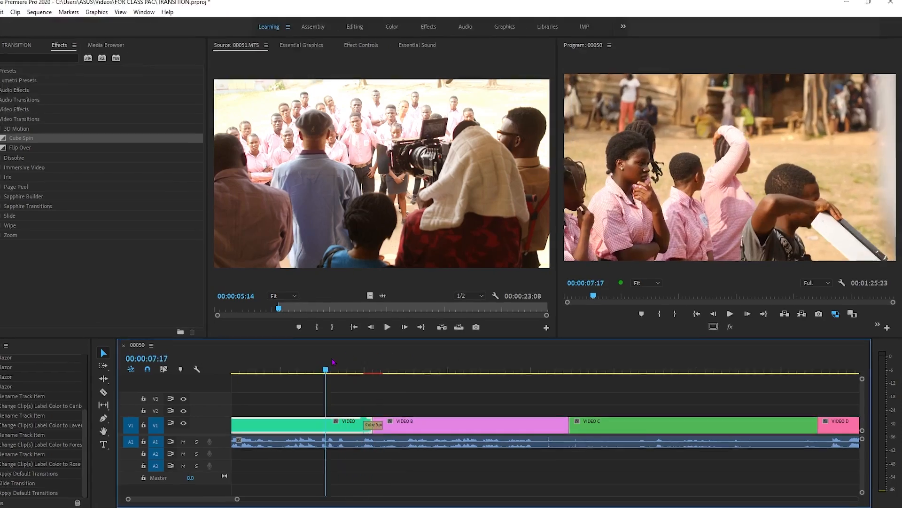
{"action": "key", "text": "space"}
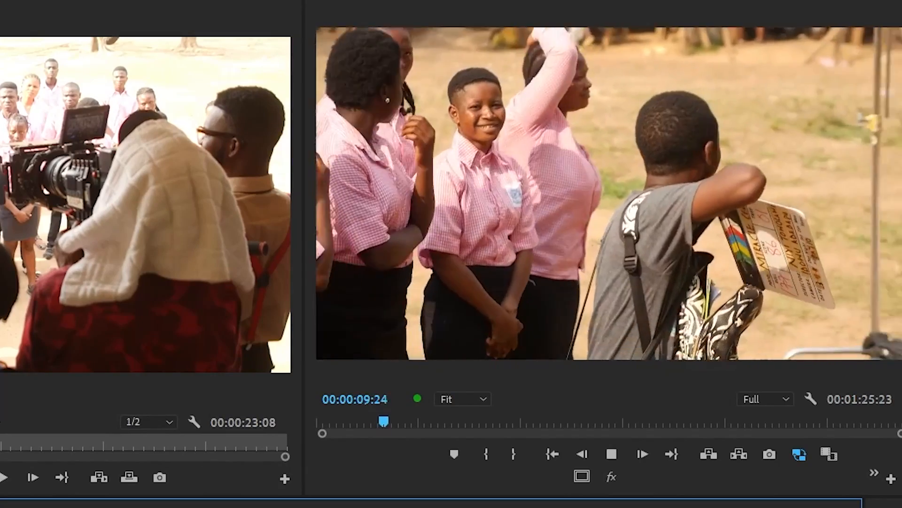
{"action": "key", "text": "space"}
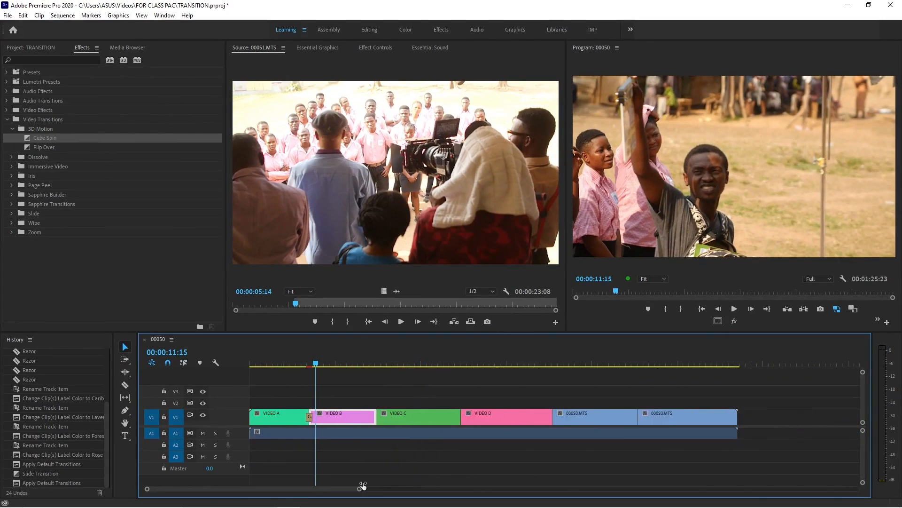
- Apply the Push transition from the Slide group to the cut between VIDEO B and VIDEO C
{"action": "left_click_drag", "start_coordinate": [363, 486], "coordinate": [481, 470]}
{"action": "left_click", "coordinate": [393, 434]}
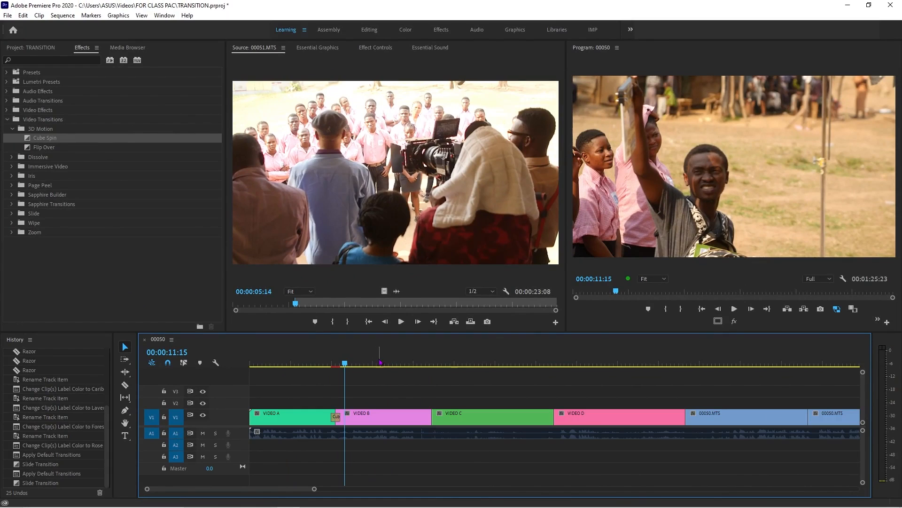
{"action": "mouse_move", "coordinate": [382, 363]}
{"action": "left_mouse_down"}
{"action": "mouse_move", "coordinate": [472, 353]}
{"action": "mouse_move", "coordinate": [381, 346]}
{"action": "left_mouse_up"}
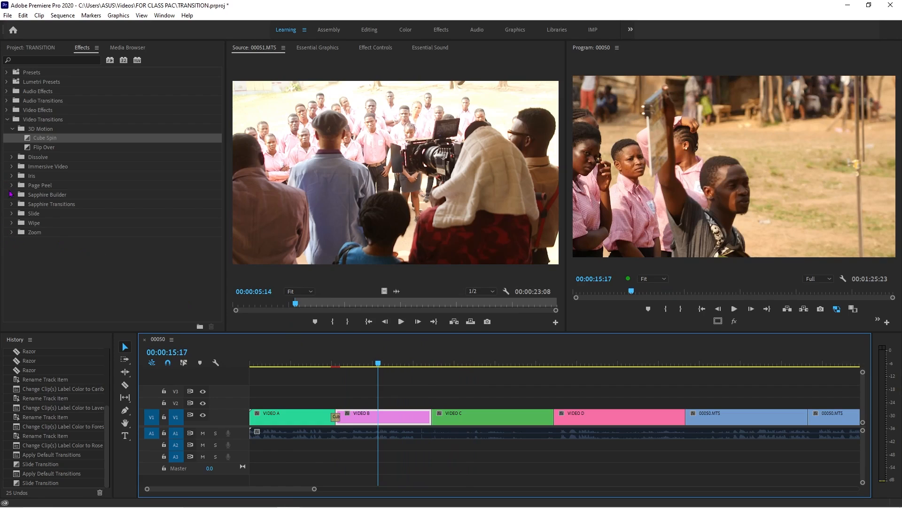
{"action": "left_click", "coordinate": [11, 214]}
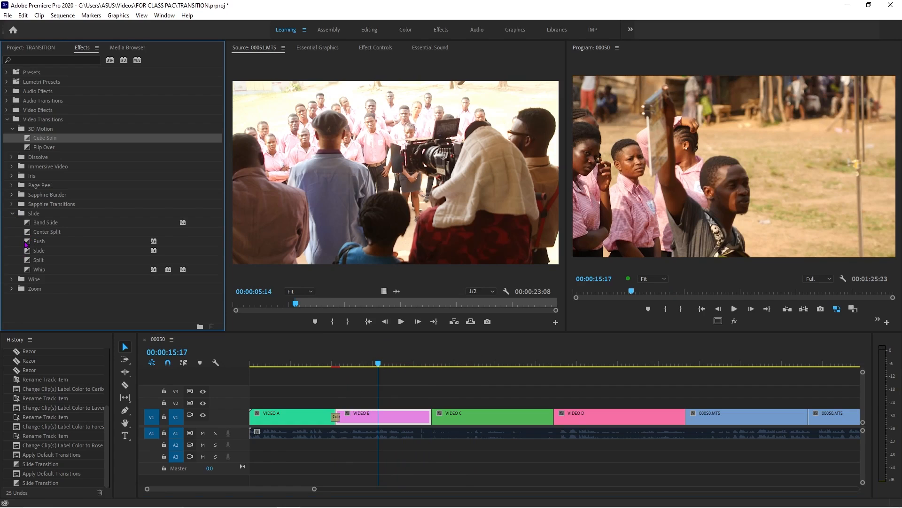
{"action": "left_click_drag", "start_coordinate": [26, 244], "coordinate": [439, 424]}
- Play the sequence through the Push transition and stop playback at 00:00:32:00
{"action": "left_click_drag", "start_coordinate": [418, 353], "coordinate": [428, 351]}
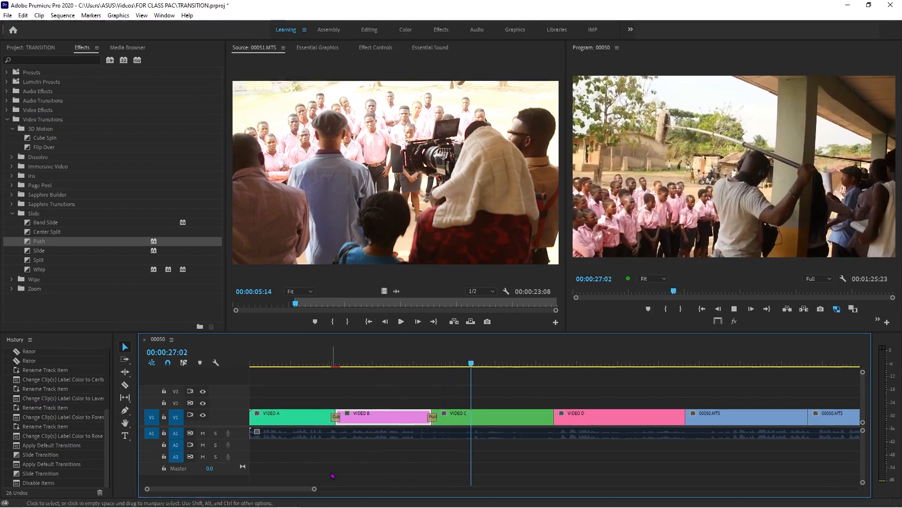
{"action": "left_click_drag", "start_coordinate": [316, 489], "coordinate": [414, 480]}
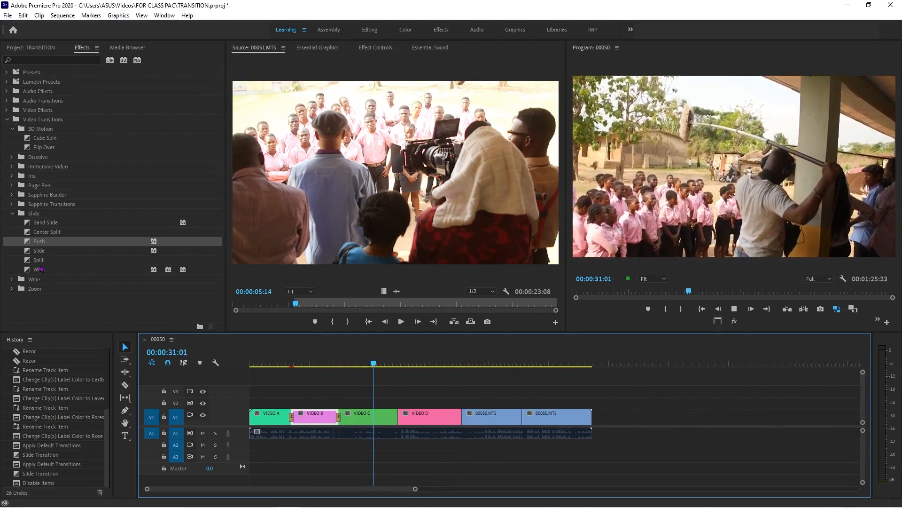
{"action": "key", "text": "space"}
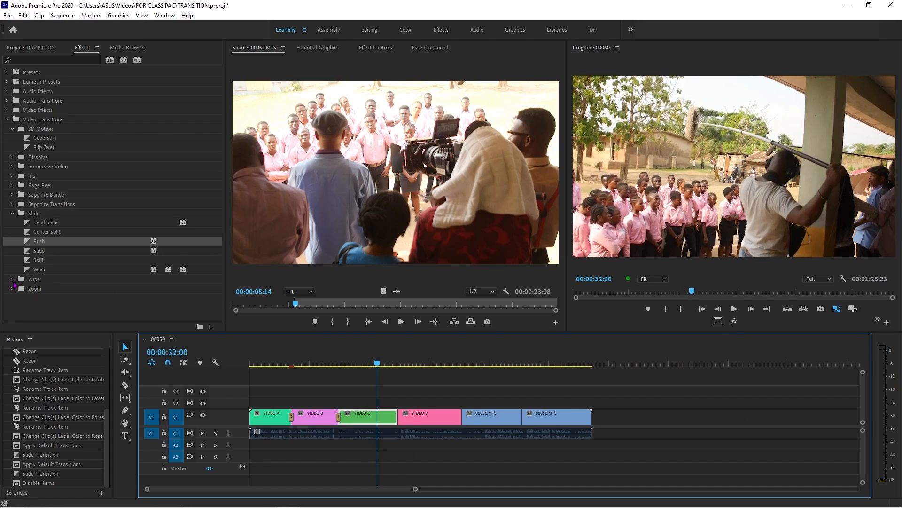
- Apply the Cross Zoom transition to the cut between VIDEO C and VIDEO D and play it back up to 00:00:40:12
{"action": "left_click", "coordinate": [12, 289]}
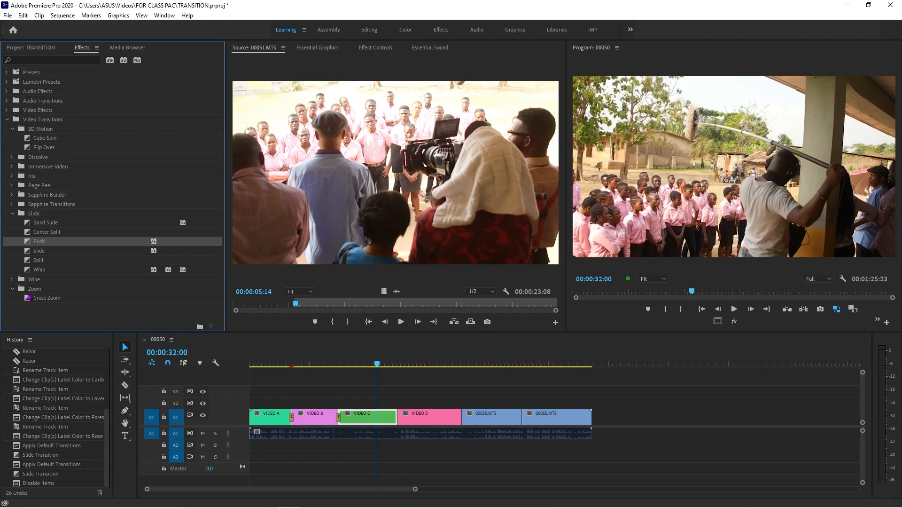
{"action": "left_click_drag", "start_coordinate": [29, 298], "coordinate": [402, 417]}
{"action": "left_click", "coordinate": [387, 361]}
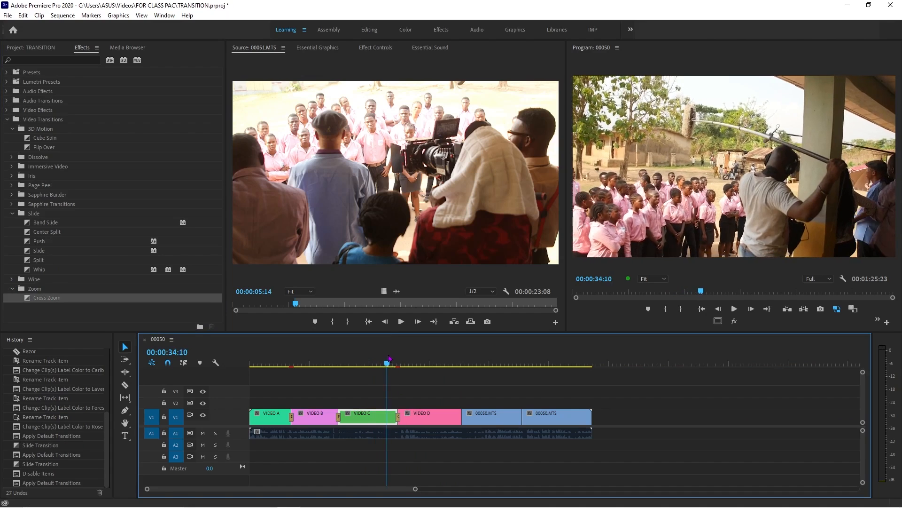
{"action": "left_click_drag", "start_coordinate": [389, 358], "coordinate": [398, 361]}
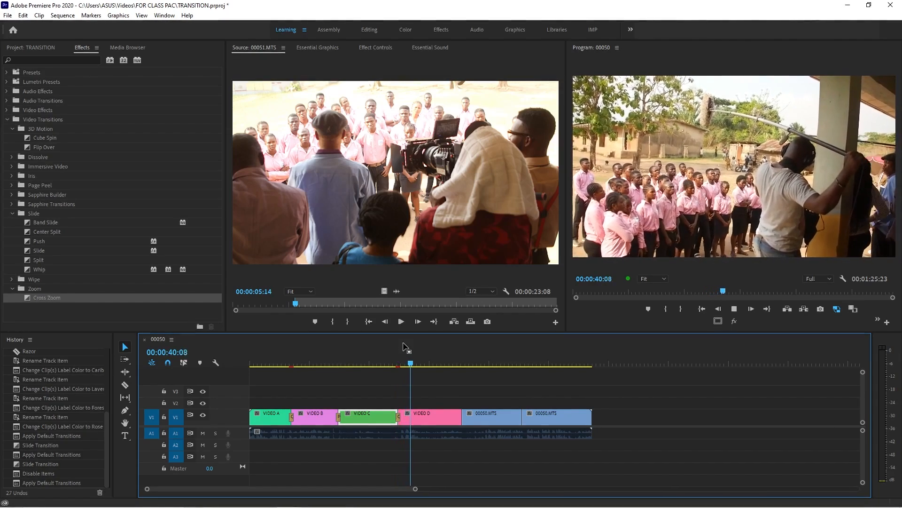
{"action": "key", "text": "space"}
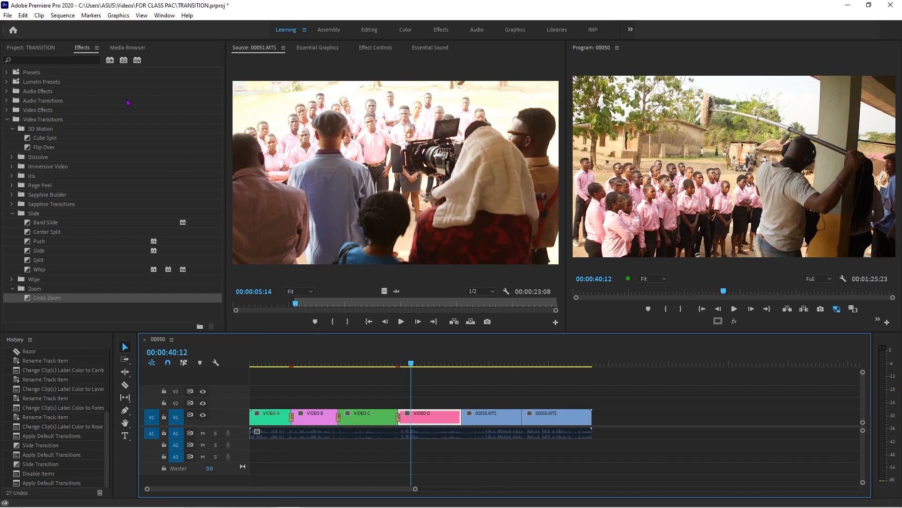
- Open 00052.MTS in the Source Monitor and set its In point at 00:00:00:19
{"action": "left_click", "coordinate": [24, 49]}
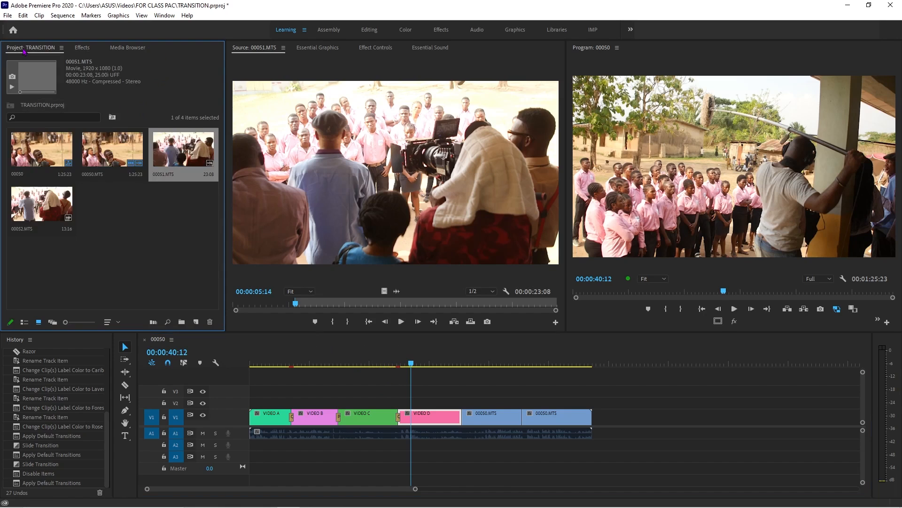
{"action": "double_click", "coordinate": [20, 203]}
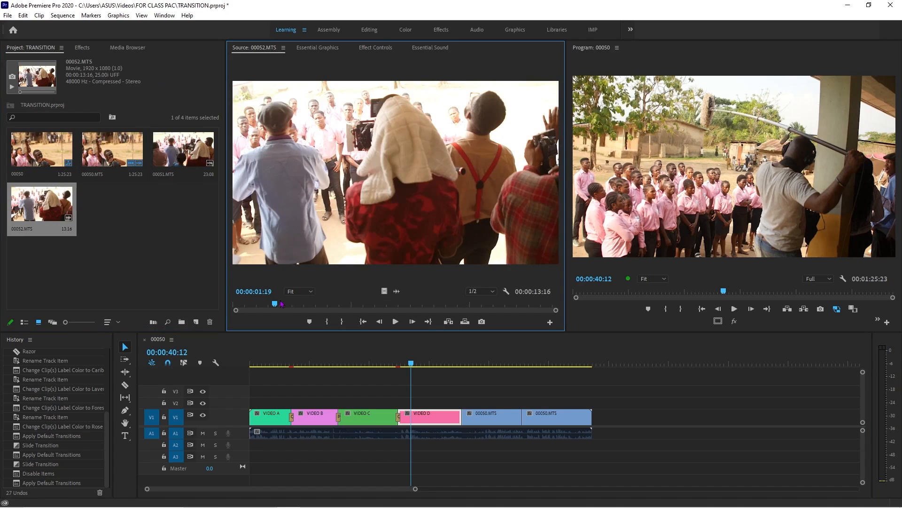
{"action": "left_click_drag", "start_coordinate": [282, 304], "coordinate": [235, 302]}
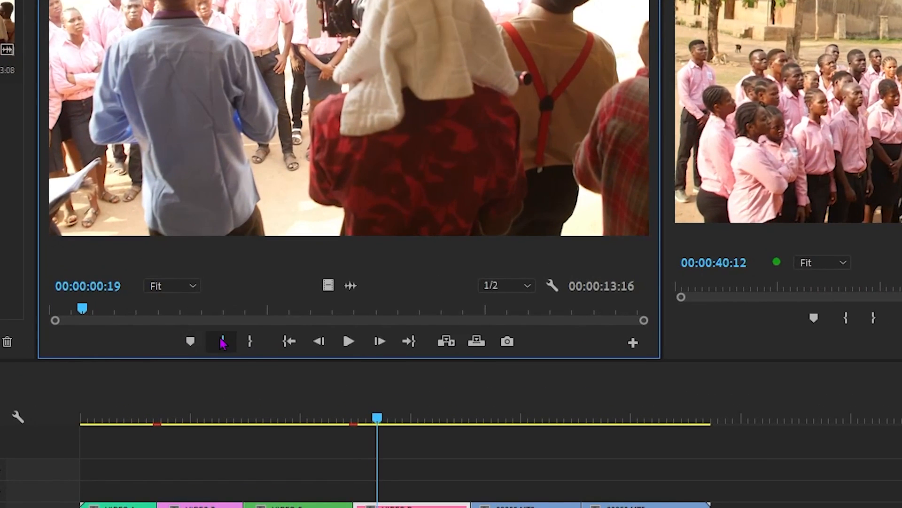
{"action": "left_click", "coordinate": [327, 321]}
{"action": "left_click", "coordinate": [143, 309]}
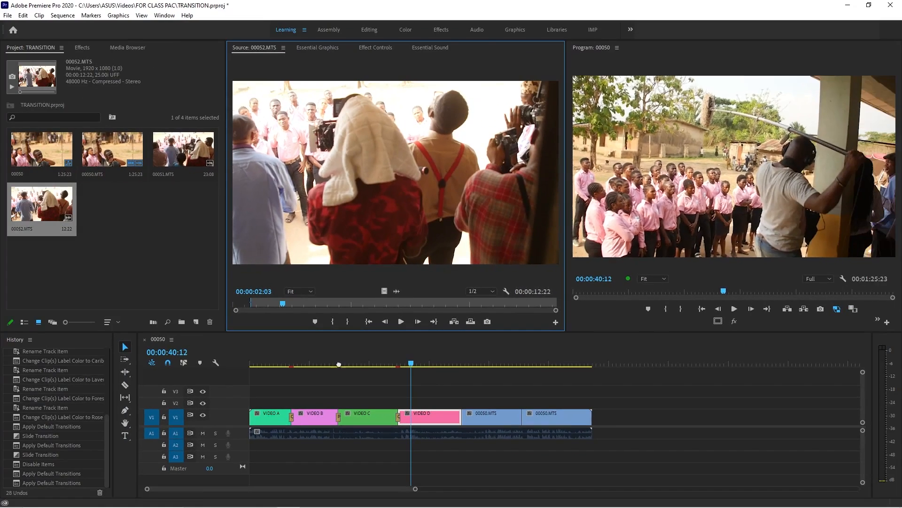
- Place only the video of 00052.MTS on track V2 above the cut between VIDEO A and VIDEO B and trim its end slightly shorter
{"action": "left_click_drag", "start_coordinate": [348, 287], "coordinate": [185, 460]}
{"action": "left_click_drag", "start_coordinate": [277, 404], "coordinate": [276, 404]}
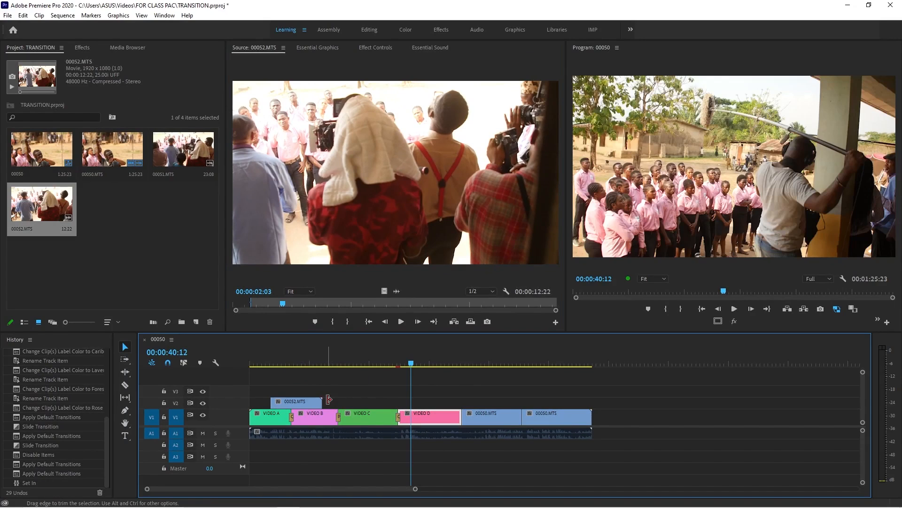
{"action": "left_click_drag", "start_coordinate": [323, 403], "coordinate": [316, 403]}
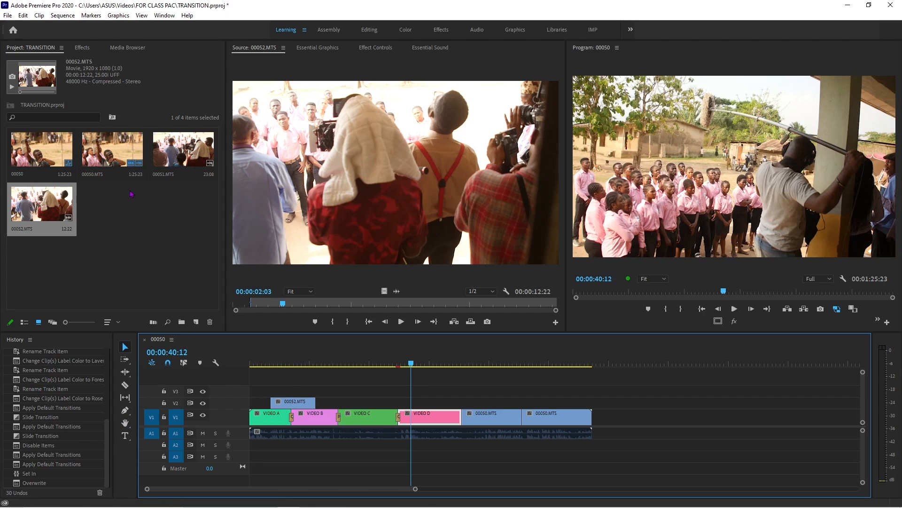
- Apply the Iris Box transition to the start of the 00052.MTS clip on V2 and play it back from 00:00:03:02
{"action": "left_click", "coordinate": [81, 48]}
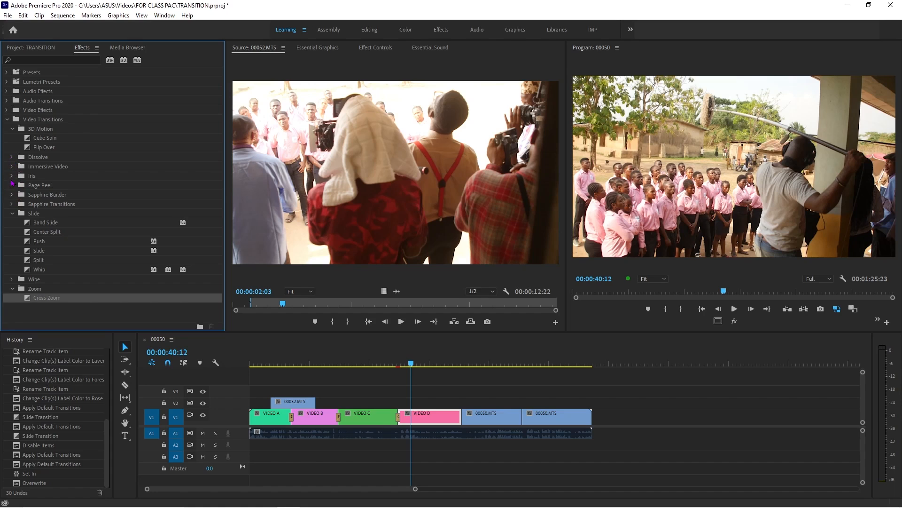
{"action": "left_click", "coordinate": [12, 177]}
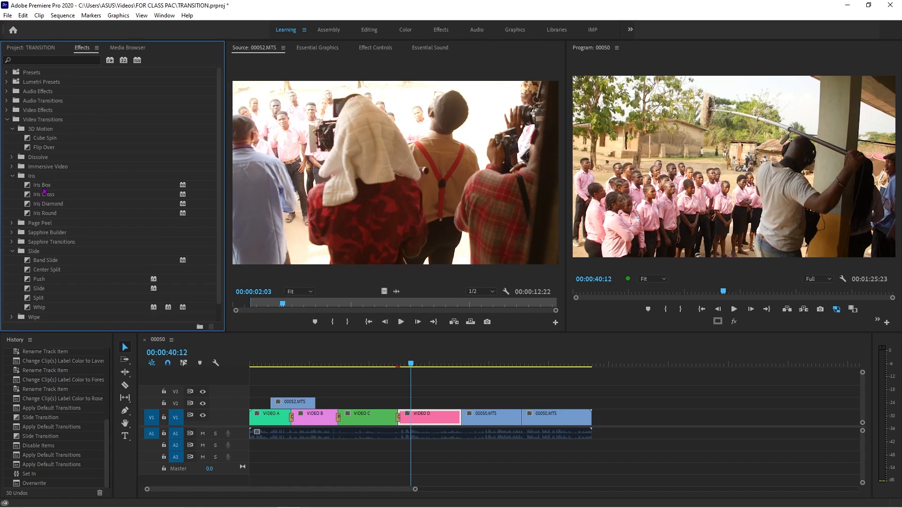
{"action": "mouse_move", "coordinate": [47, 187]}
{"action": "left_mouse_down"}
{"action": "mouse_move", "coordinate": [145, 277]}
{"action": "mouse_move", "coordinate": [329, 406]}
{"action": "mouse_move", "coordinate": [274, 403]}
{"action": "left_mouse_up"}
{"action": "left_click_drag", "start_coordinate": [271, 363], "coordinate": [264, 357]}
{"action": "scroll", "coordinate": [378, 386], "scroll_direction": "up", "scroll_amount": 5}
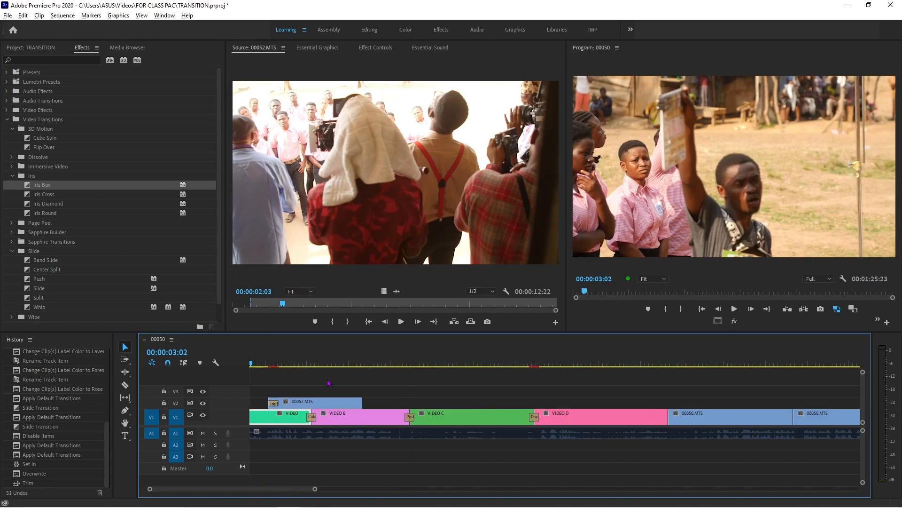
{"action": "key", "text": "space"}
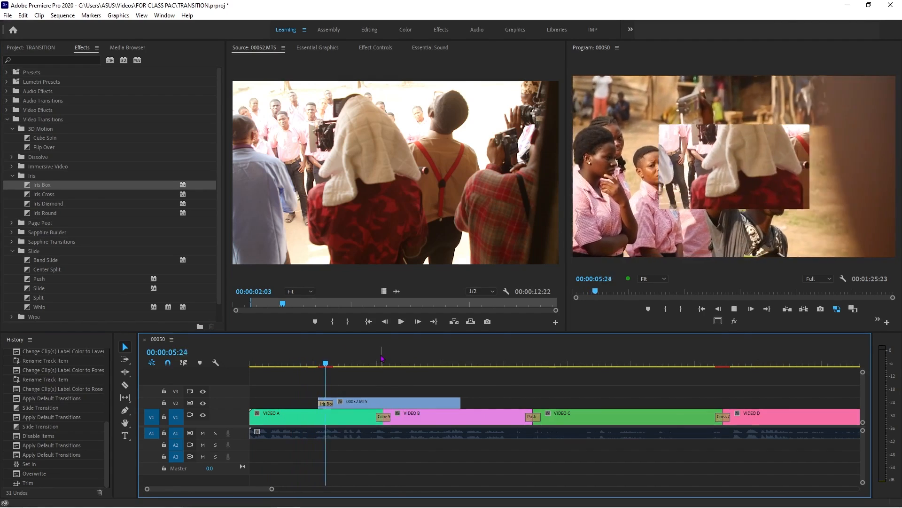
- Set the playhead to 00:00:05:23 inside the Iris Box transition on V2 and save the project
{"action": "left_click_drag", "start_coordinate": [335, 359], "coordinate": [337, 358]}
{"action": "key", "text": "shift+Up"}
{"action": "scroll", "coordinate": [337, 378], "scroll_direction": "up", "scroll_amount": 11}
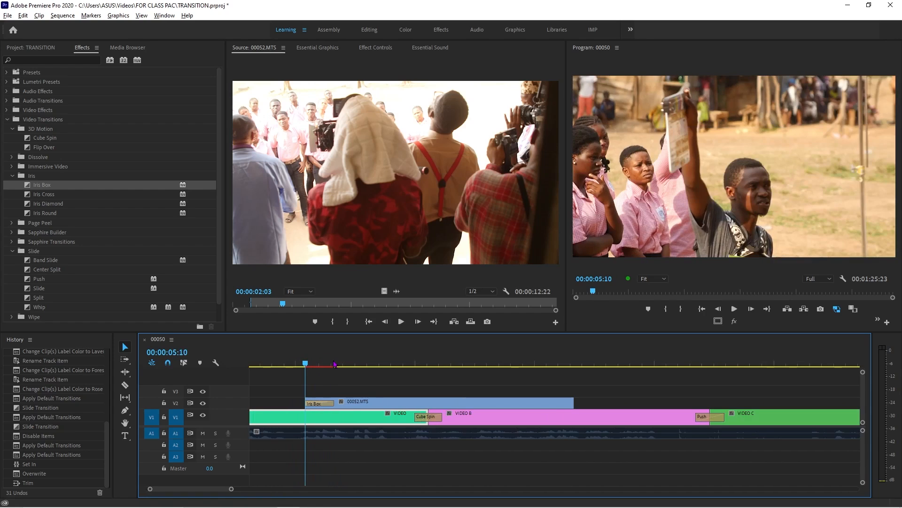
{"action": "left_click", "coordinate": [318, 404]}
{"action": "left_click", "coordinate": [307, 359]}
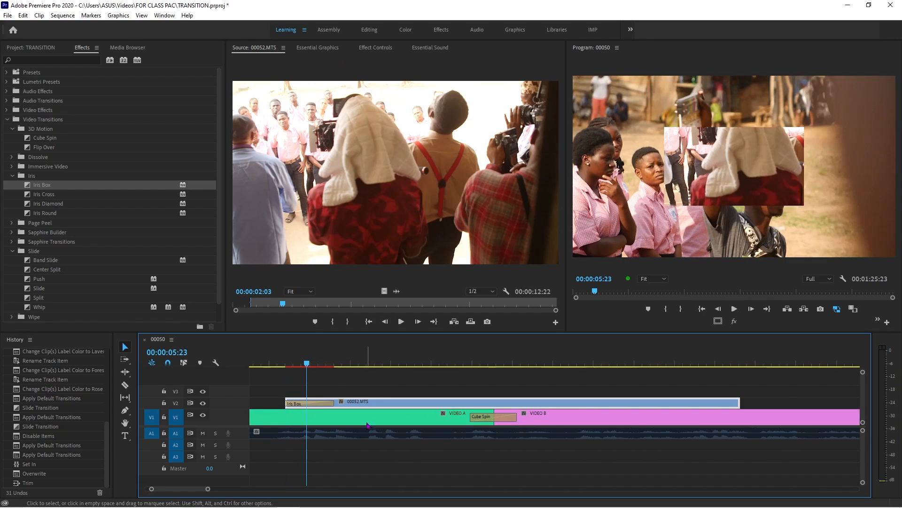
{"action": "left_click", "coordinate": [368, 396]}
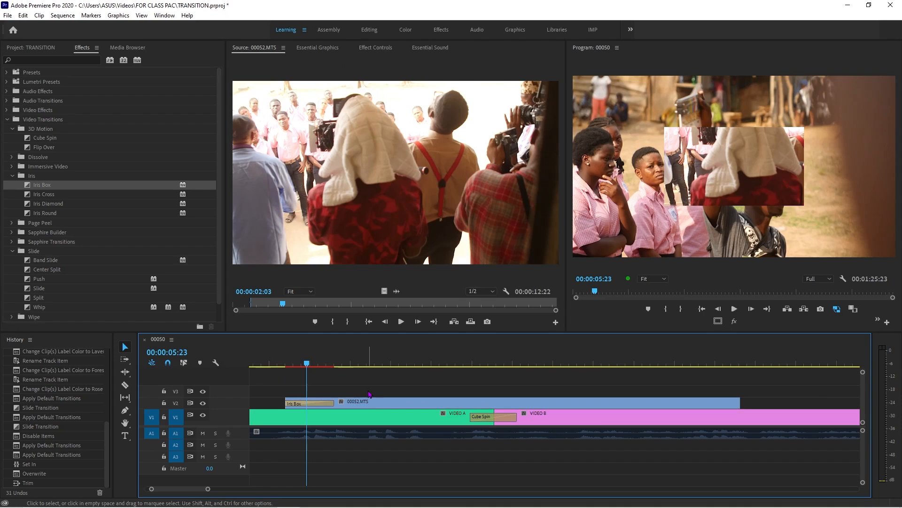
{"action": "key", "text": "ctrl+s"}
- Scrub to 00:00:06:02 and open the Iris Box transition's settings in Effect Controls
{"action": "left_click", "coordinate": [318, 406]}
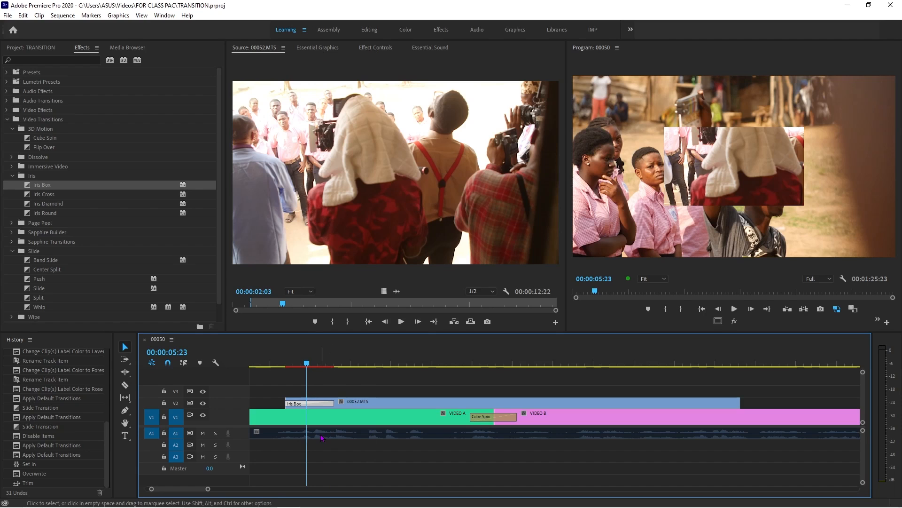
{"action": "left_click_drag", "start_coordinate": [337, 361], "coordinate": [313, 362]}
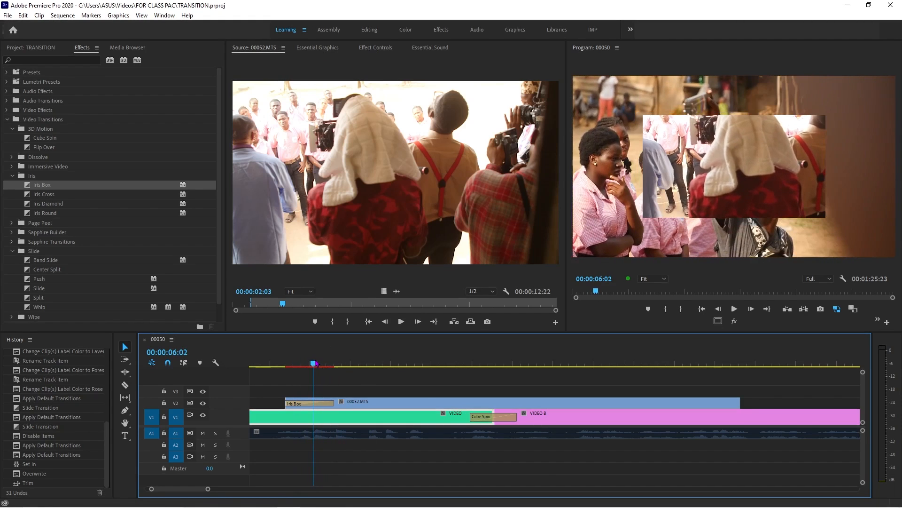
{"action": "left_click", "coordinate": [324, 403]}
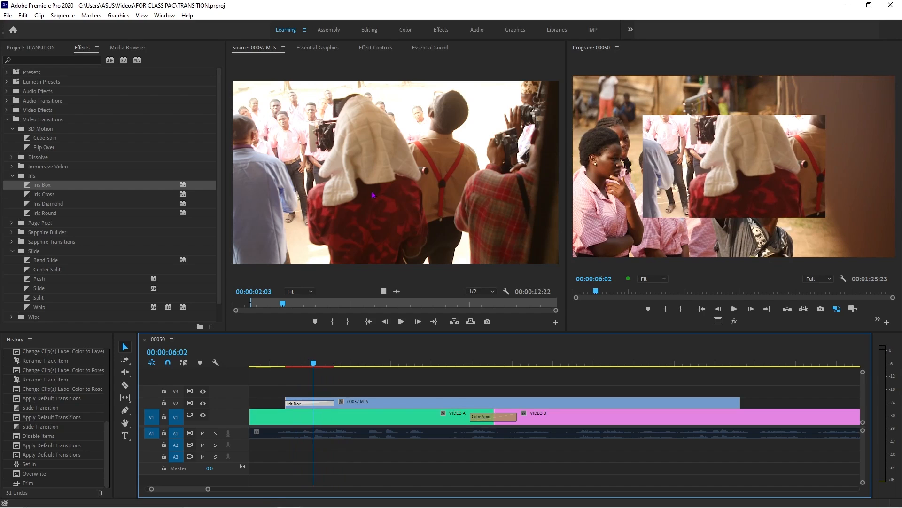
{"action": "left_click", "coordinate": [372, 48]}
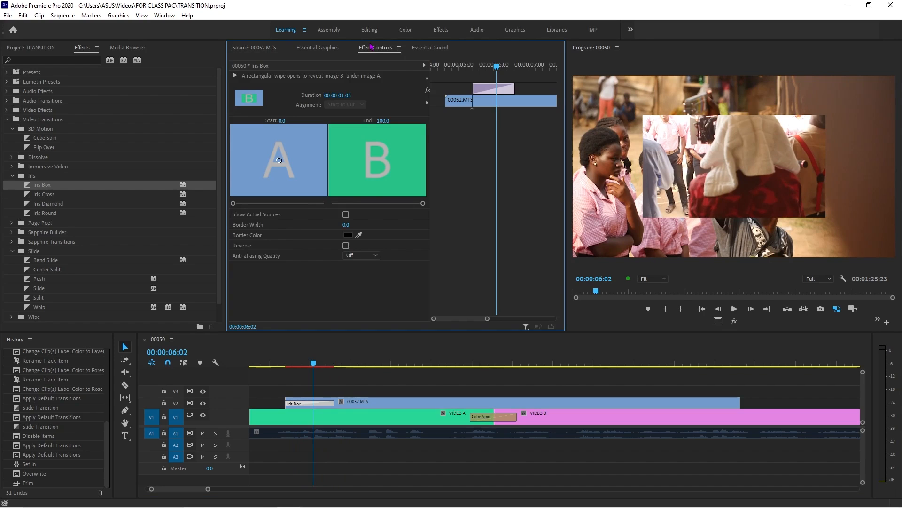
- Place the playhead at 00:00:05:24 and turn on Reverse for the Iris Box transition
{"action": "mouse_move", "coordinate": [313, 363]}
{"action": "left_mouse_down"}
{"action": "mouse_move", "coordinate": [302, 363]}
{"action": "mouse_move", "coordinate": [325, 363]}
{"action": "mouse_move", "coordinate": [309, 363]}
{"action": "left_mouse_up"}
{"action": "left_click", "coordinate": [319, 406]}
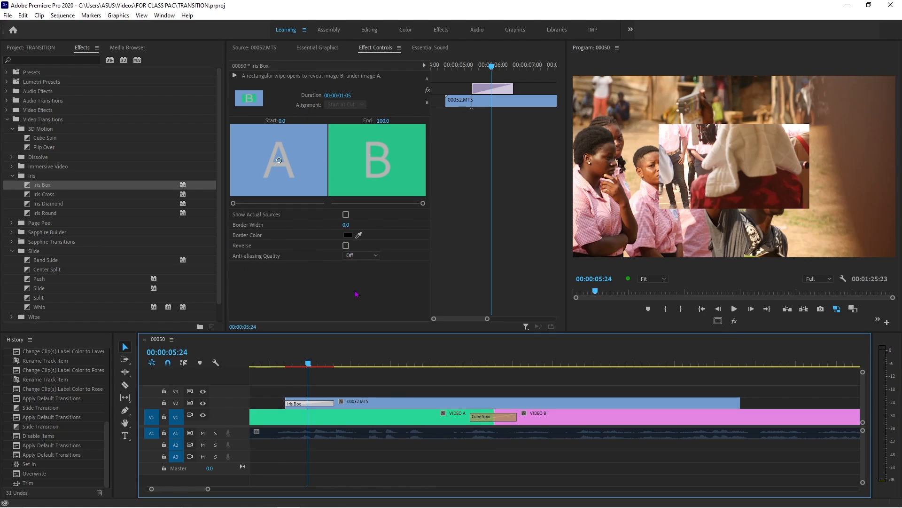
{"action": "left_click", "coordinate": [241, 249]}
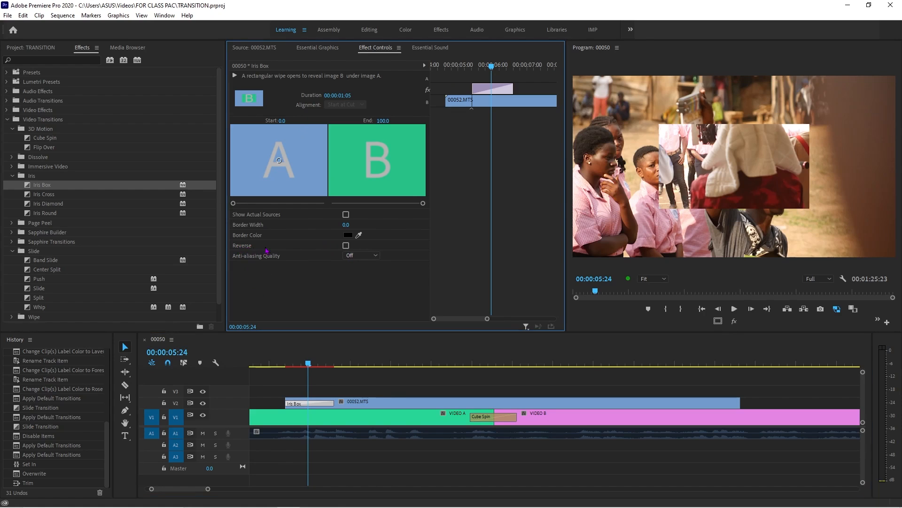
{"action": "left_click", "coordinate": [346, 245]}
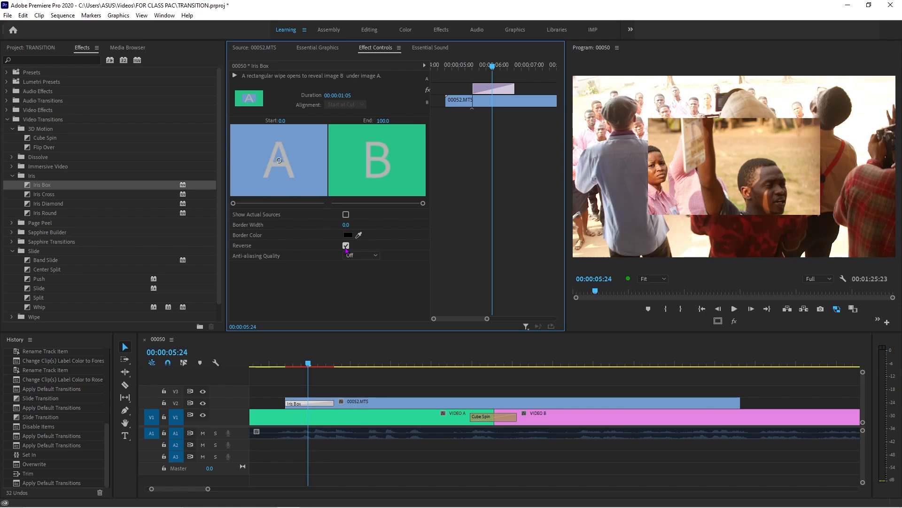
- Scrub through the reversed Iris Box transition to 00:00:05:23 and reselect the transition on V2
{"action": "scroll", "coordinate": [418, 366], "scroll_direction": "up", "scroll_amount": 3}
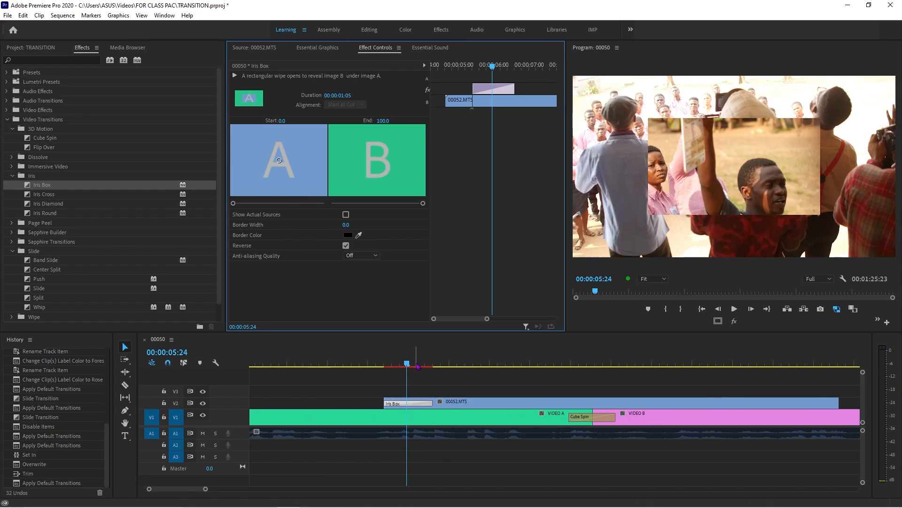
{"action": "mouse_move", "coordinate": [418, 366]}
{"action": "left_mouse_down"}
{"action": "mouse_move", "coordinate": [319, 366]}
{"action": "mouse_move", "coordinate": [546, 362]}
{"action": "mouse_move", "coordinate": [393, 363]}
{"action": "mouse_move", "coordinate": [451, 363]}
{"action": "mouse_move", "coordinate": [408, 364]}
{"action": "left_mouse_up"}
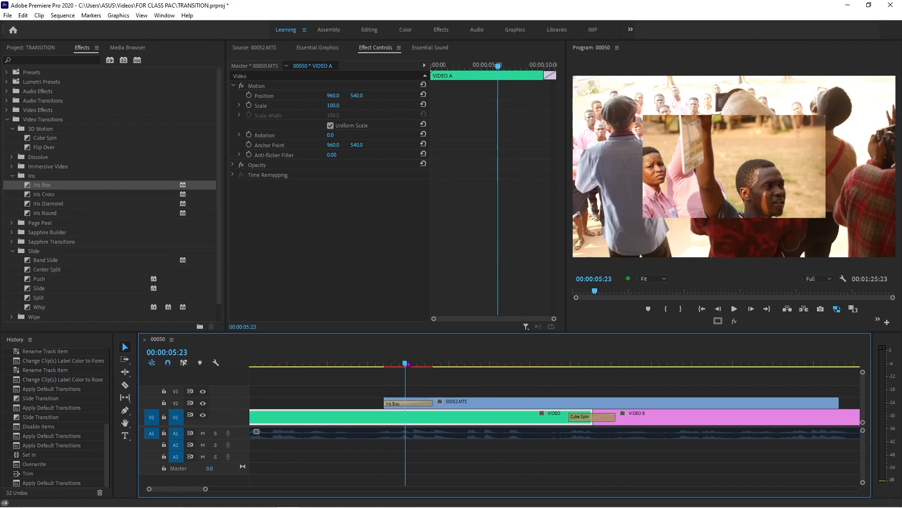
{"action": "left_click", "coordinate": [426, 386]}
{"action": "left_click", "coordinate": [426, 404]}
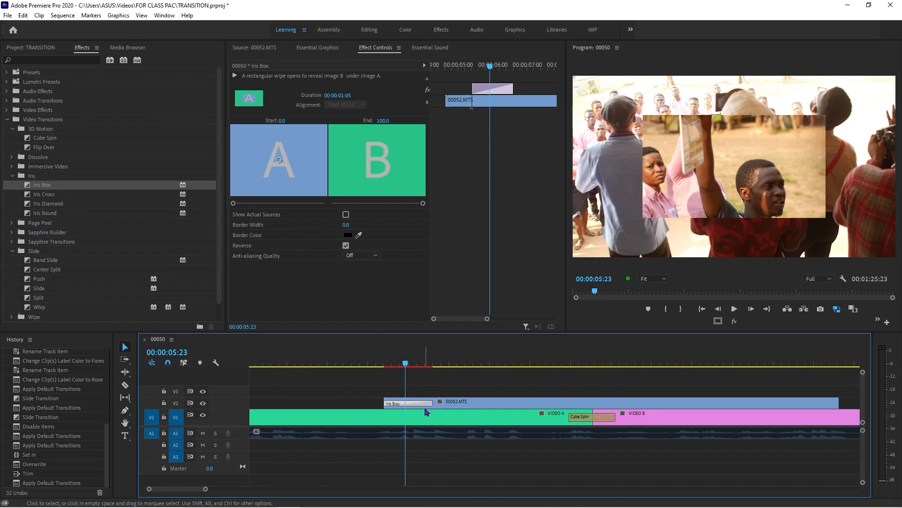
{"action": "left_click", "coordinate": [433, 389]}
{"action": "left_click", "coordinate": [416, 404]}
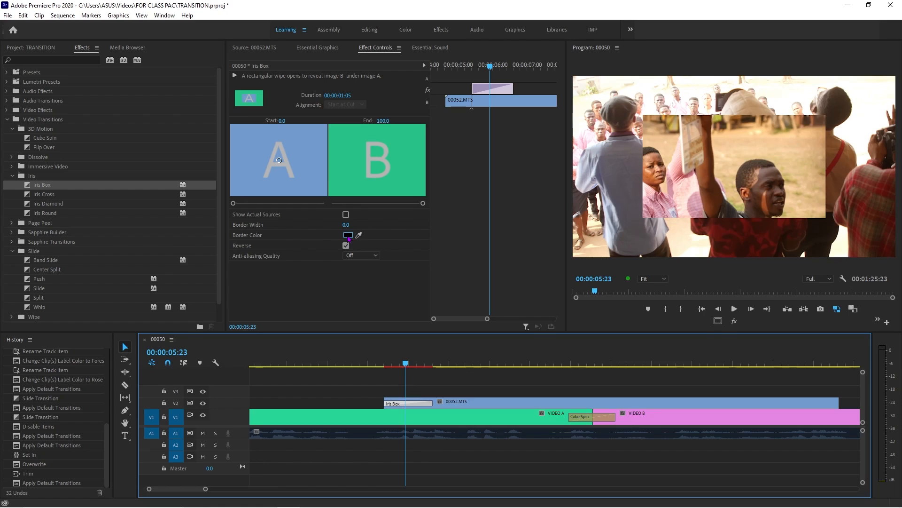
- Set the Iris Box transition's border color to light blue 7199FF
{"action": "left_click", "coordinate": [348, 236]}
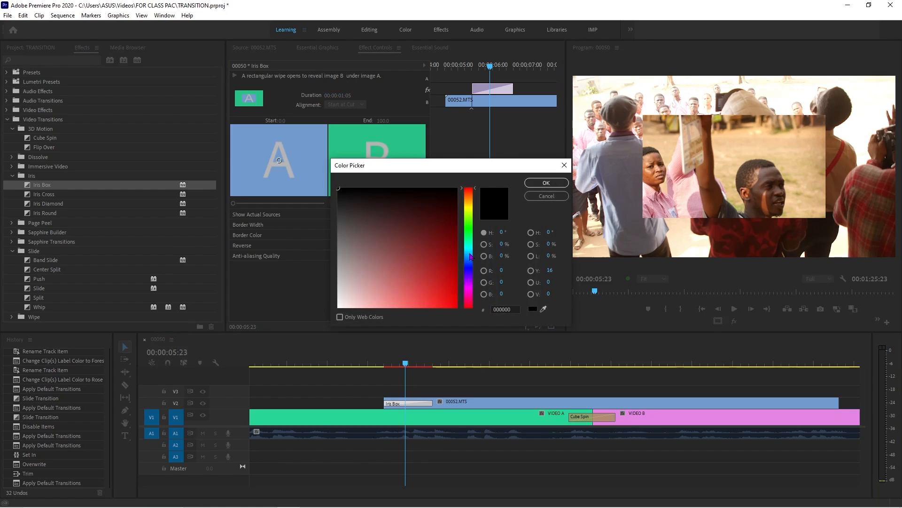
{"action": "left_click_drag", "start_coordinate": [470, 256], "coordinate": [469, 244]}
{"action": "left_click", "coordinate": [457, 293]}
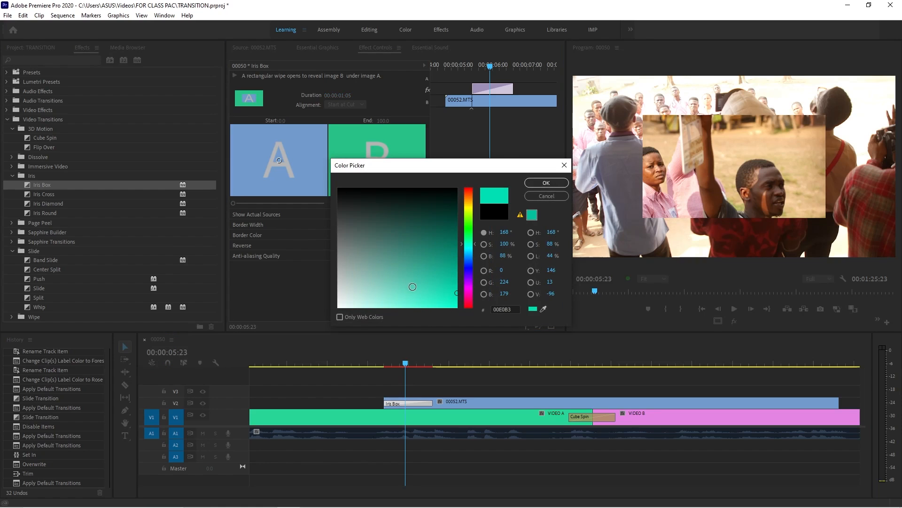
{"action": "left_click", "coordinate": [469, 262]}
{"action": "mouse_move", "coordinate": [436, 279]}
{"action": "left_mouse_down"}
{"action": "mouse_move", "coordinate": [391, 306]}
{"action": "mouse_move", "coordinate": [404, 307]}
{"action": "left_mouse_up"}
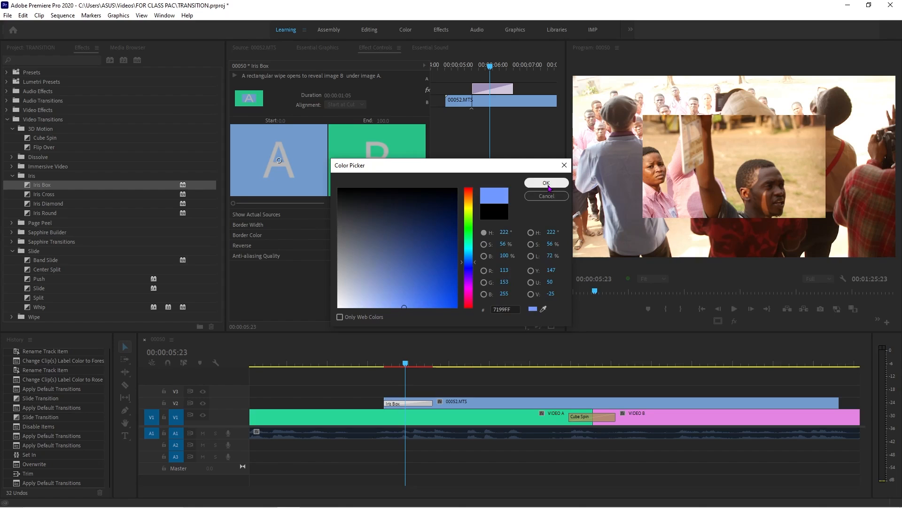
{"action": "left_click", "coordinate": [546, 183]}
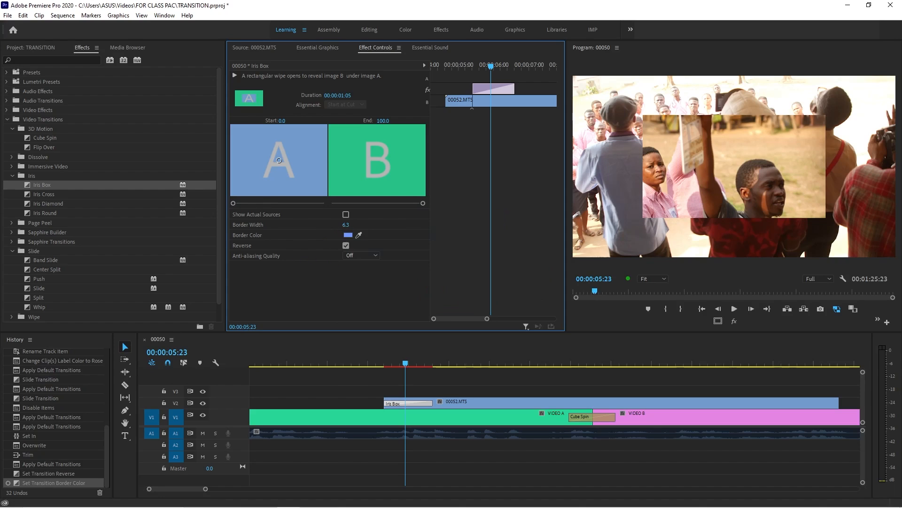
- Set the Iris Box border width to 40.8 and play the transition back from 00:00:04:20 to 00:00:07:00
{"action": "left_click_drag", "start_coordinate": [347, 225], "coordinate": [367, 225]}
{"action": "left_click_drag", "start_coordinate": [347, 225], "coordinate": [348, 225]}
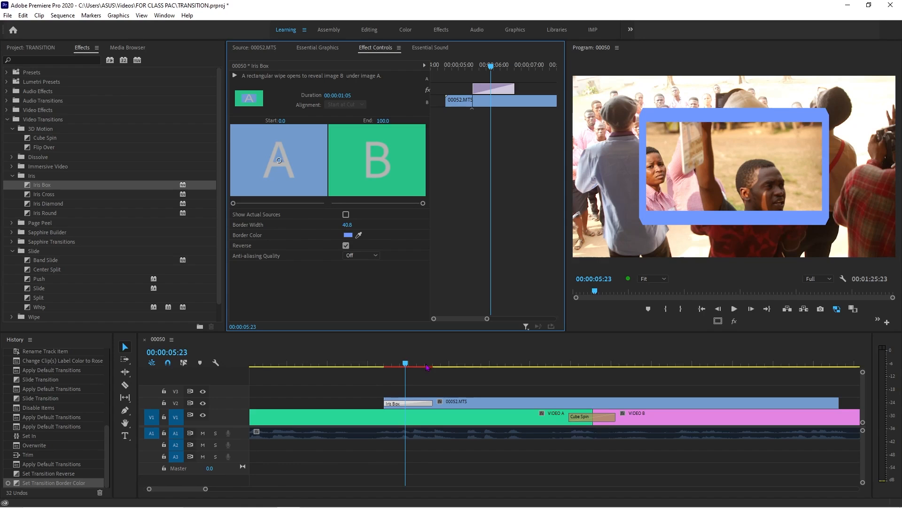
{"action": "left_click_drag", "start_coordinate": [405, 364], "coordinate": [361, 364]}
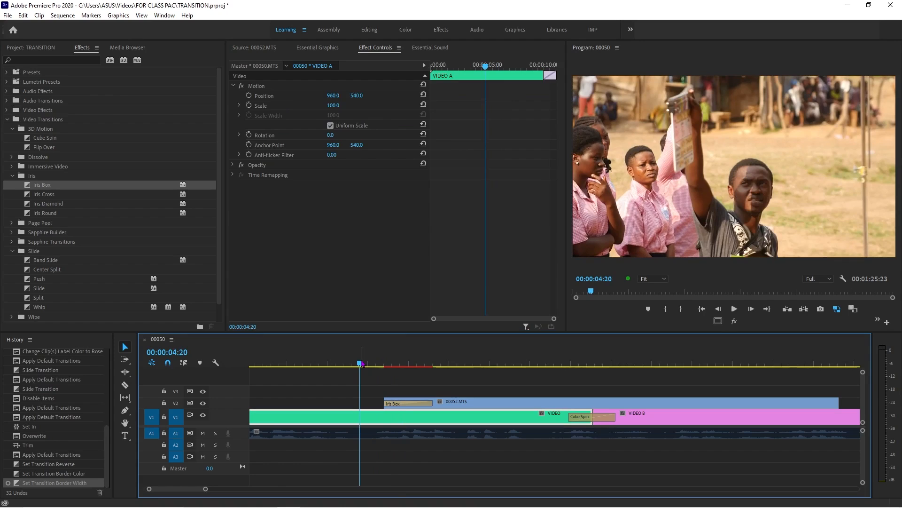
{"action": "left_click", "coordinate": [404, 377]}
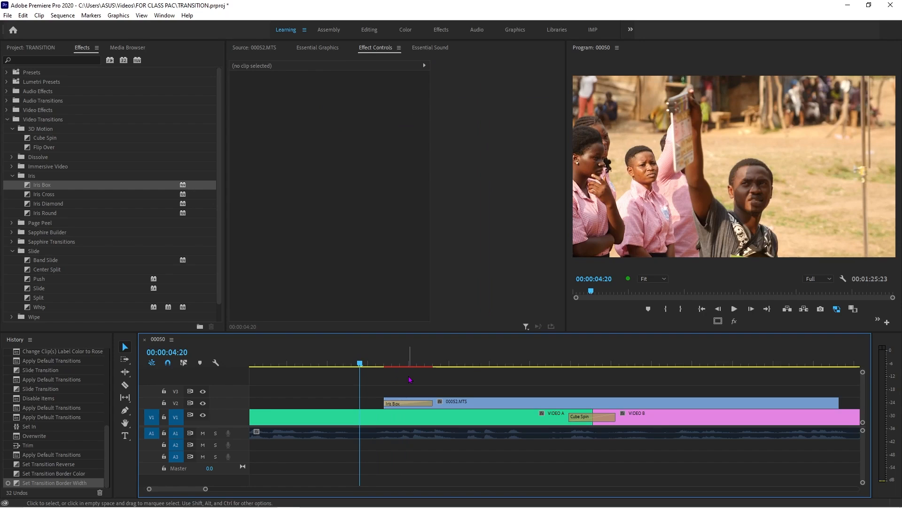
{"action": "key", "text": "space"}
{"action": "scroll", "coordinate": [548, 372], "scroll_direction": "up", "scroll_amount": 3}
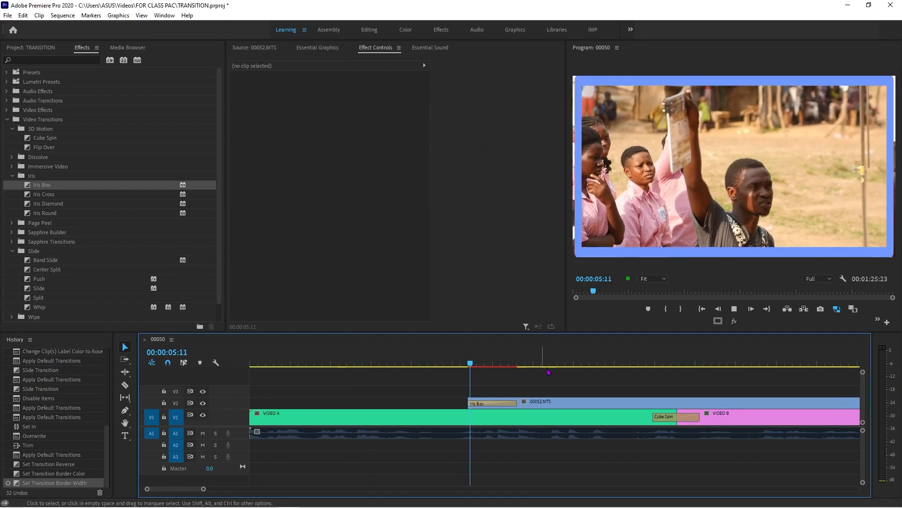
{"action": "key", "text": "space"}
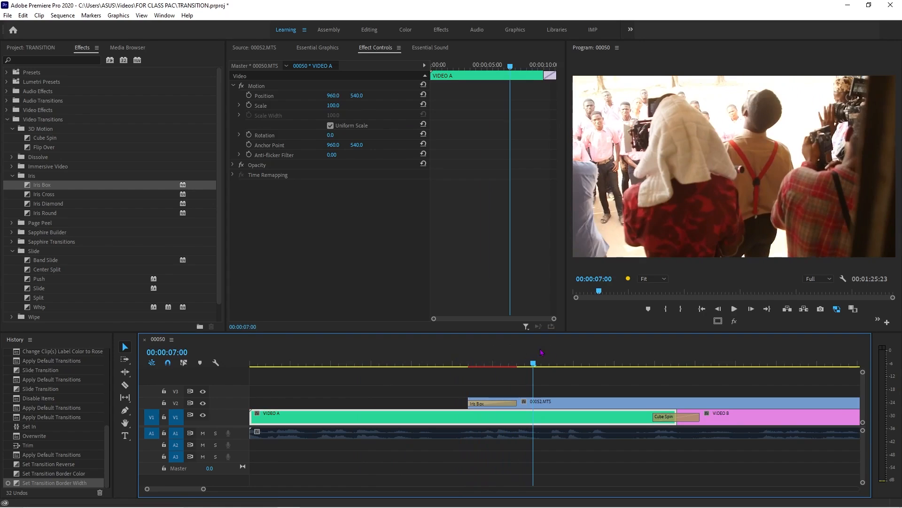
- Reduce the Iris Box border width to 30.9 and scrub through the transition to 00:00:06:09
{"action": "left_click_drag", "start_coordinate": [542, 352], "coordinate": [490, 353]}
{"action": "left_click", "coordinate": [498, 405]}
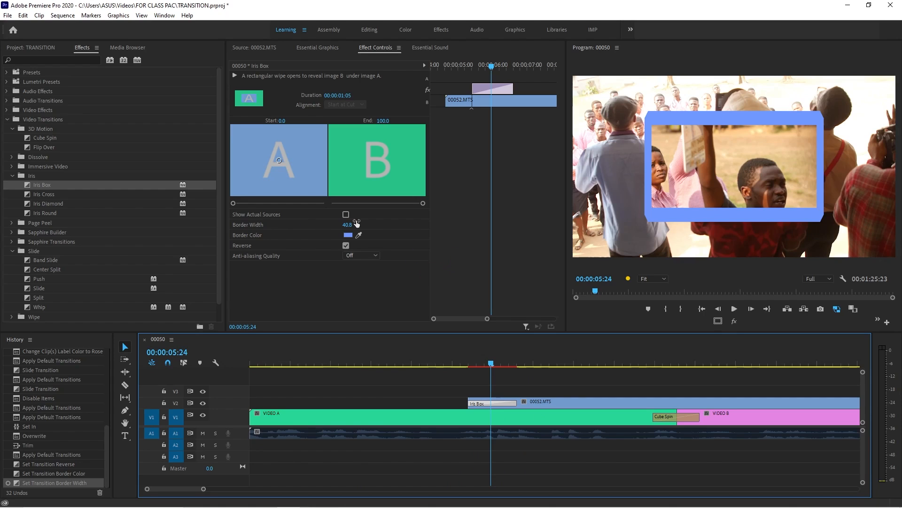
{"action": "left_click_drag", "start_coordinate": [347, 225], "coordinate": [338, 225]}
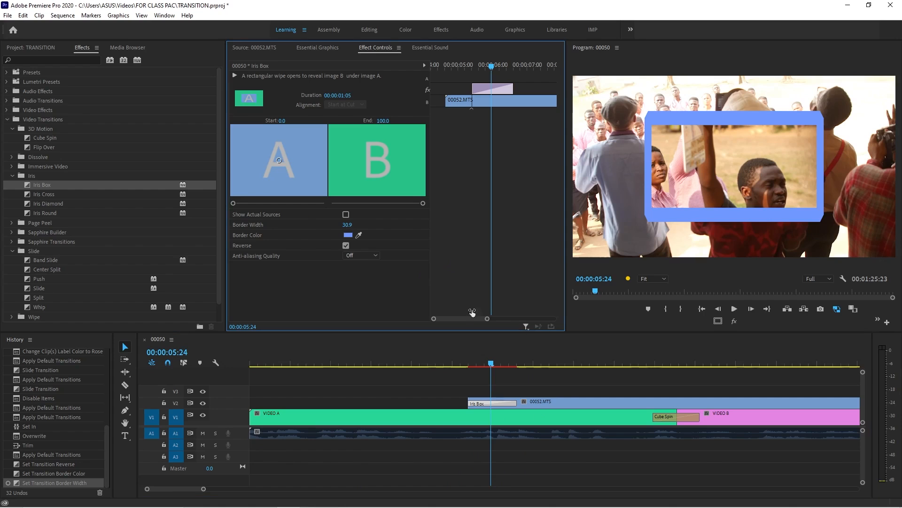
{"action": "left_click_drag", "start_coordinate": [482, 360], "coordinate": [508, 361]}
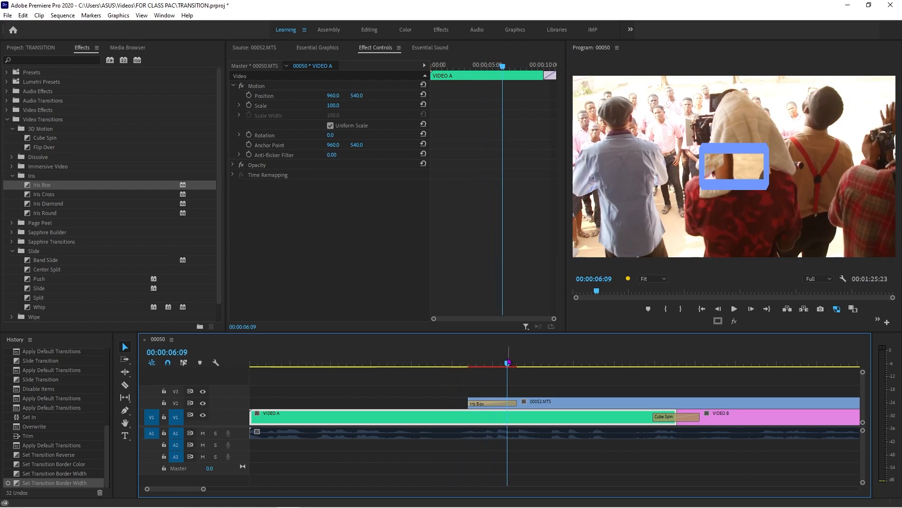
- Scrub the sequence from before the Iris Box transition to 00:00:16:05 within VIDEO B
{"action": "scroll", "coordinate": [501, 371], "scroll_direction": "down", "scroll_amount": 6}
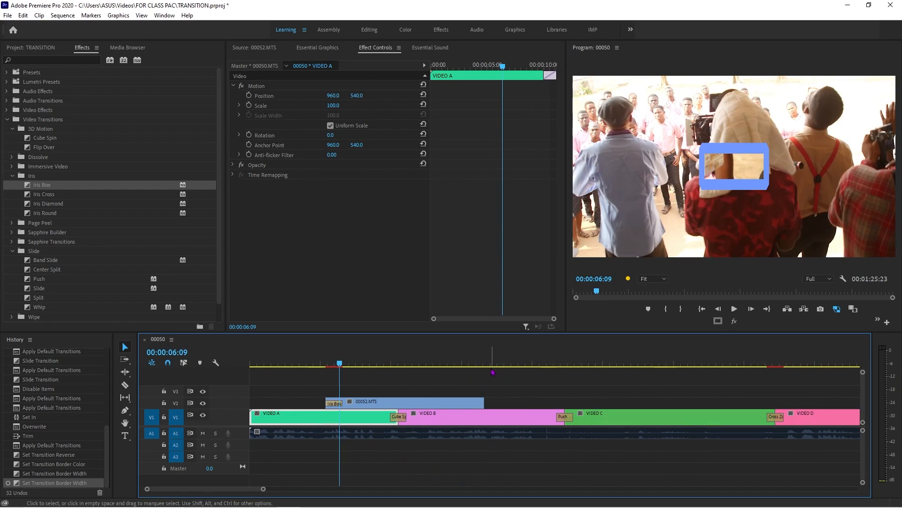
{"action": "left_click", "coordinate": [318, 363]}
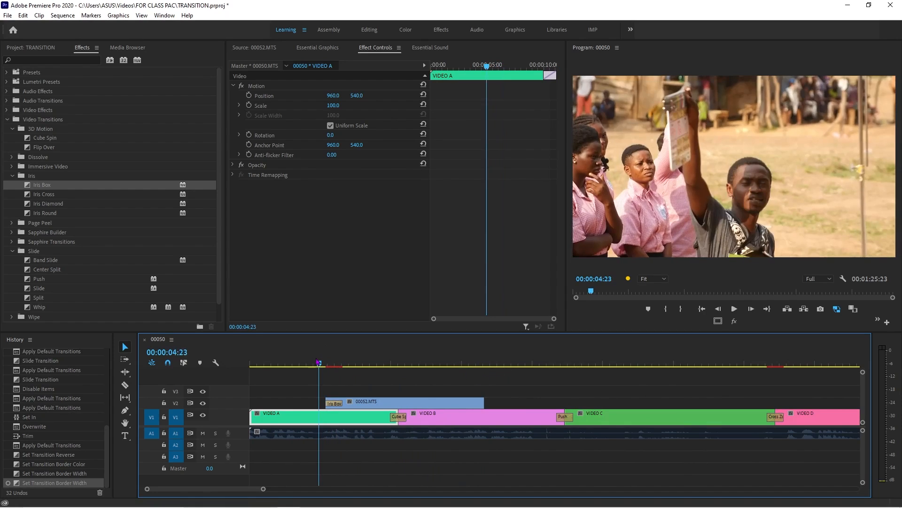
{"action": "left_click_drag", "start_coordinate": [318, 362], "coordinate": [310, 362]}
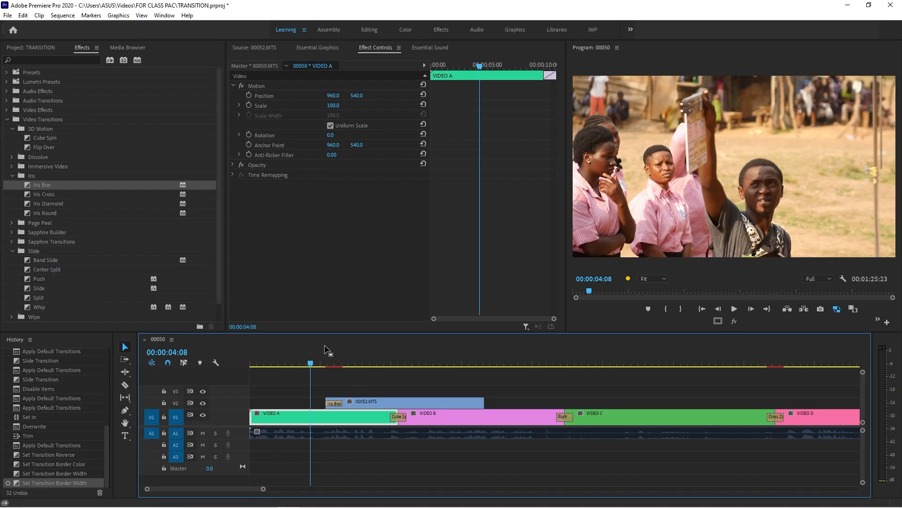
{"action": "left_click_drag", "start_coordinate": [325, 351], "coordinate": [479, 358]}
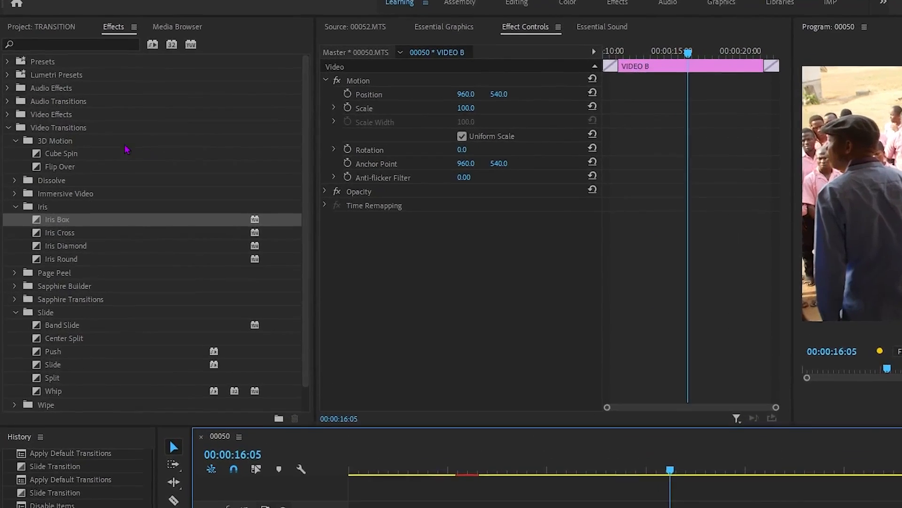
- Collapse all the category folders inside Video Transitions, briefly viewing the Immersive Video transitions
{"action": "left_click", "coordinate": [17, 137]}
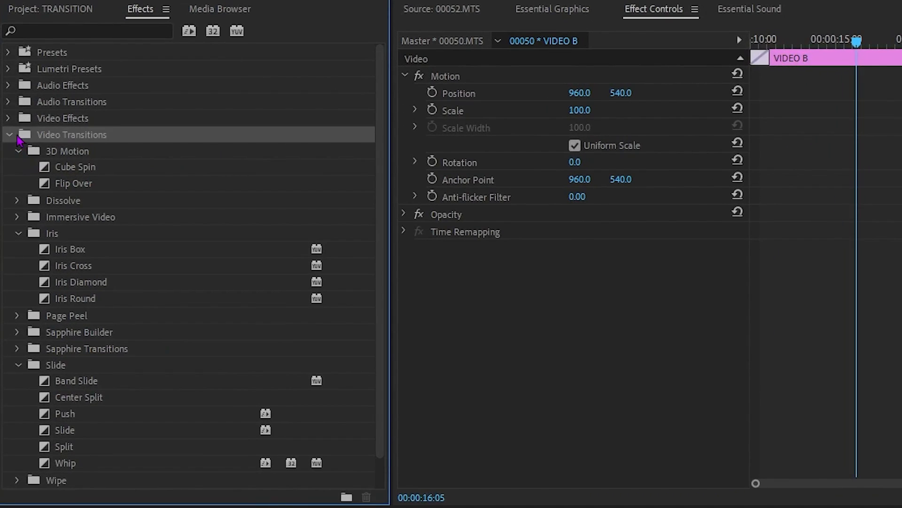
{"action": "left_click", "coordinate": [14, 138]}
{"action": "left_click", "coordinate": [15, 138]}
{"action": "left_click", "coordinate": [16, 151]}
{"action": "left_click", "coordinate": [18, 187]}
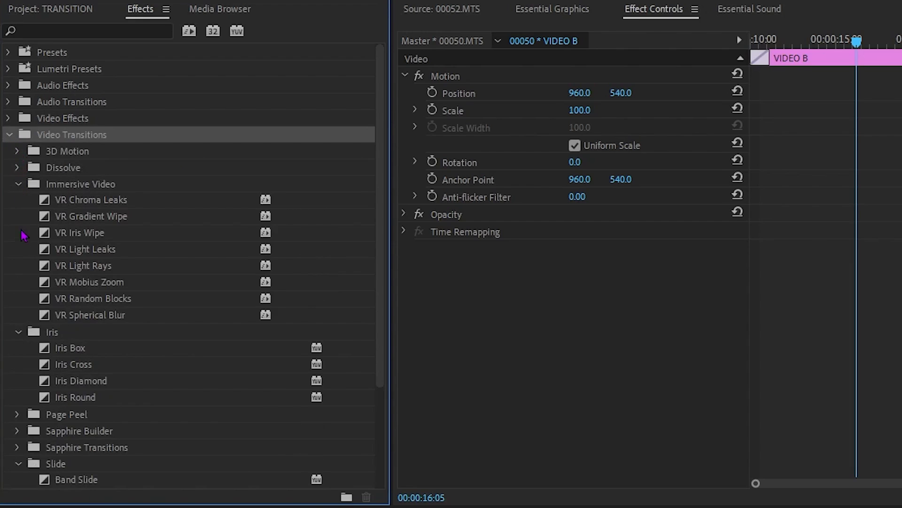
{"action": "left_click", "coordinate": [18, 188]}
{"action": "left_click", "coordinate": [17, 201]}
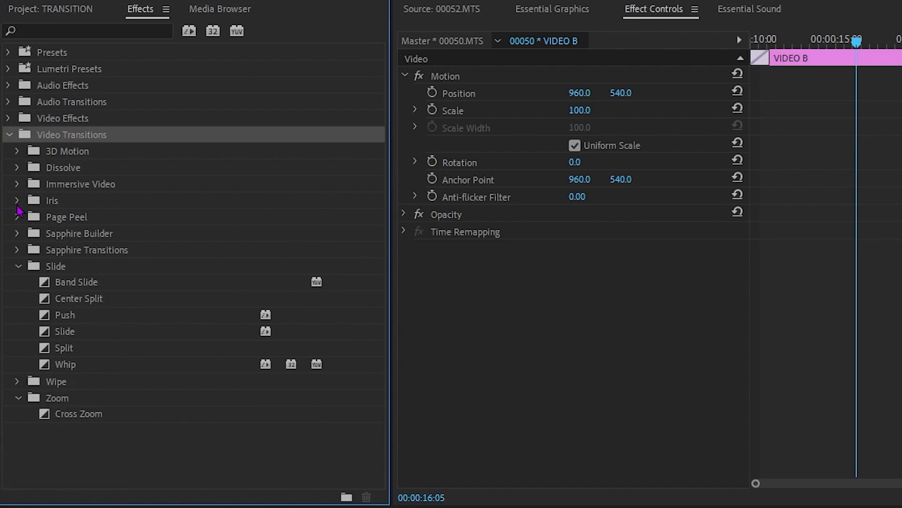
{"action": "left_click", "coordinate": [18, 267]}
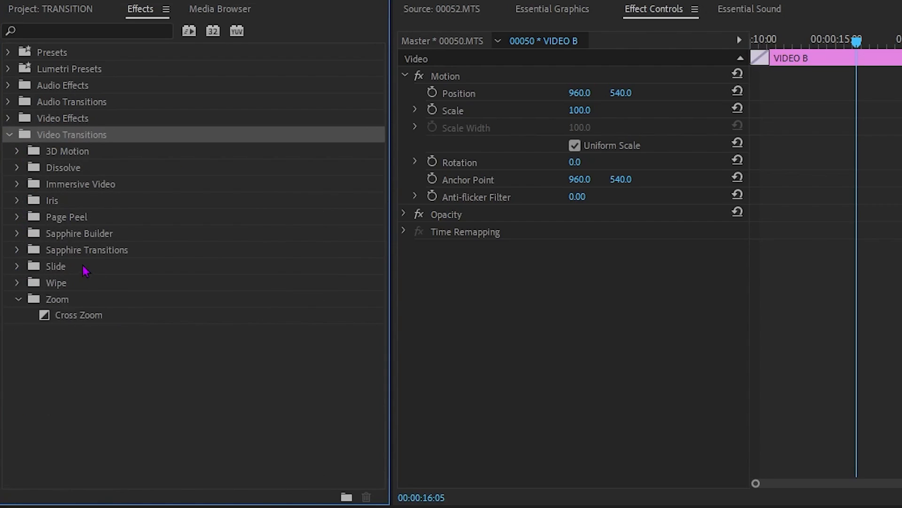
{"action": "left_click", "coordinate": [19, 300]}
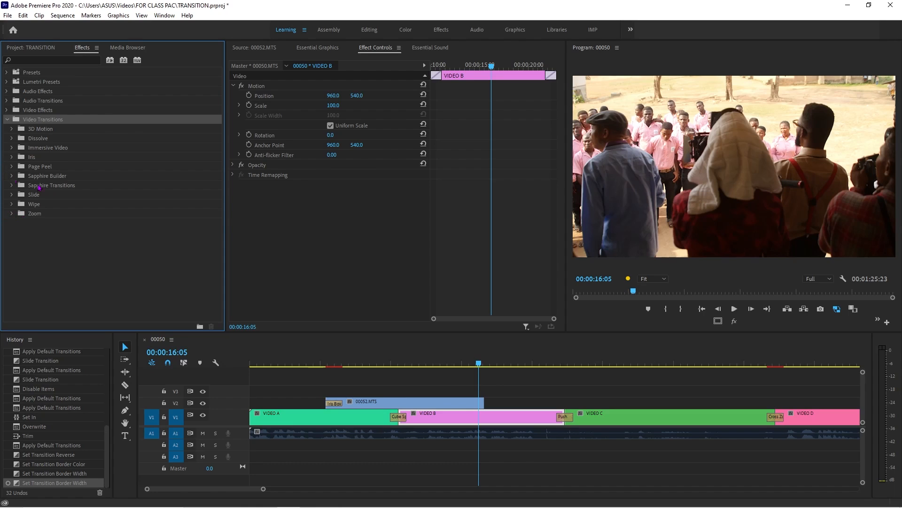
- Apply the Sapphire S_DissolveGlow transition to the end of the 00052.MTS clip on V2 and play it through to 00:00:16:21
{"action": "left_click", "coordinate": [12, 186]}
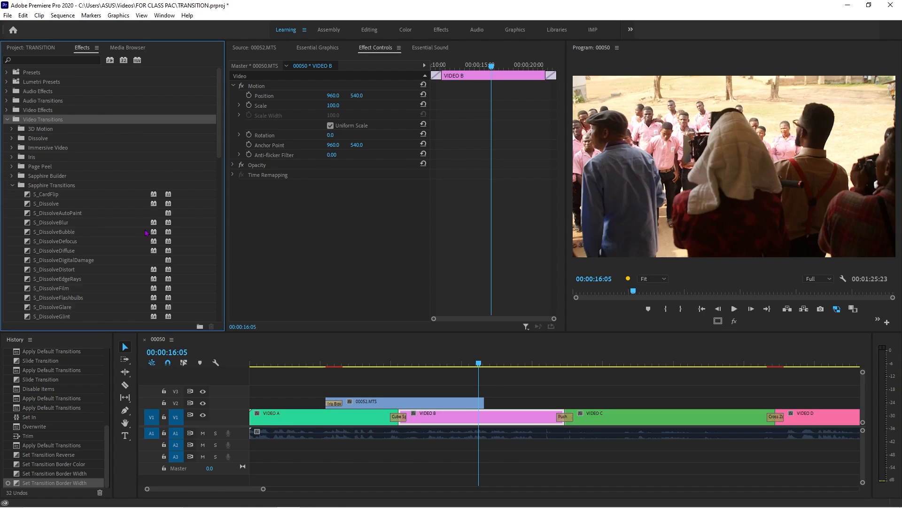
{"action": "scroll", "coordinate": [146, 232], "scroll_direction": "down", "scroll_amount": 7}
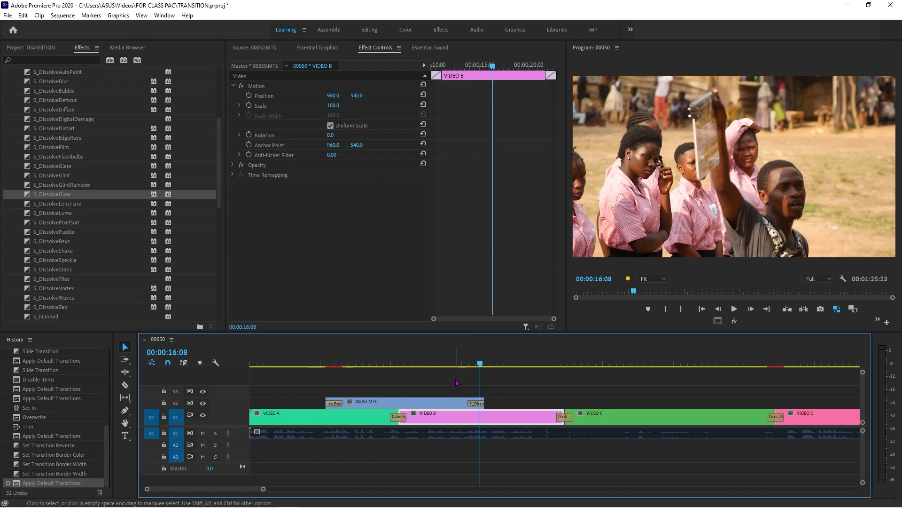
{"action": "mouse_move", "coordinate": [479, 362]}
{"action": "left_mouse_down"}
{"action": "mouse_move", "coordinate": [444, 360]}
{"action": "mouse_move", "coordinate": [487, 360]}
{"action": "mouse_move", "coordinate": [409, 360]}
{"action": "mouse_move", "coordinate": [497, 361]}
{"action": "mouse_move", "coordinate": [432, 360]}
{"action": "mouse_move", "coordinate": [476, 359]}
{"action": "left_mouse_up"}
{"action": "key", "text": "space"}
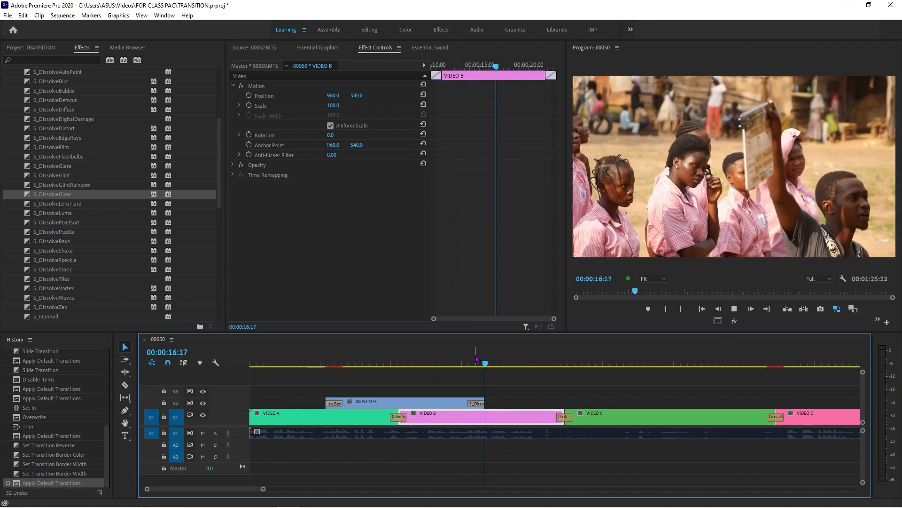
{"action": "key", "text": "space"}
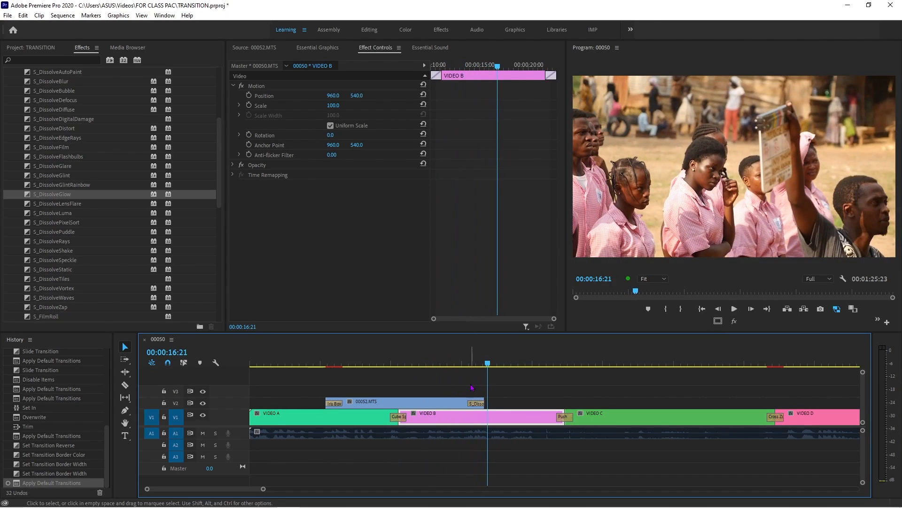
- Scrub the sequence from VIDEO B to 00:01:10:05 in the last 00050.MTS clip
{"action": "key", "text": "minus"}
{"action": "key", "text": "minus"}
{"action": "key", "text": "minus"}
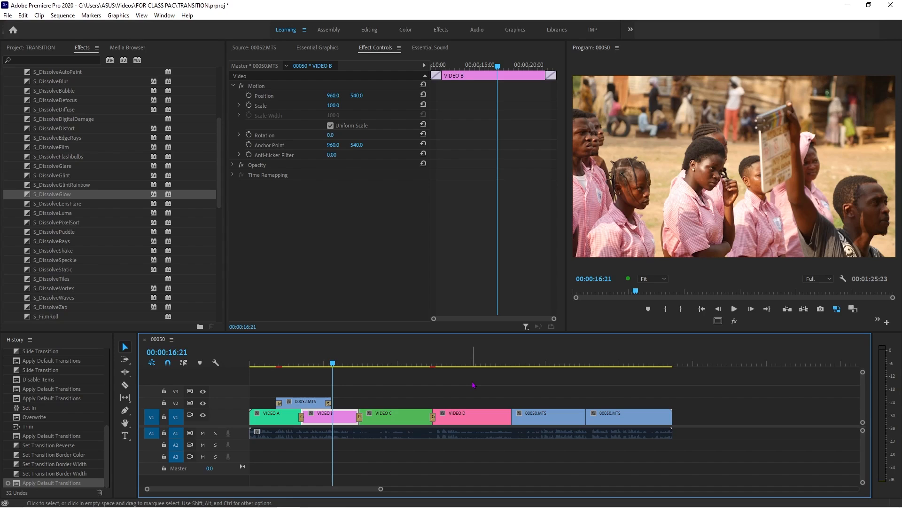
{"action": "left_click", "coordinate": [400, 378]}
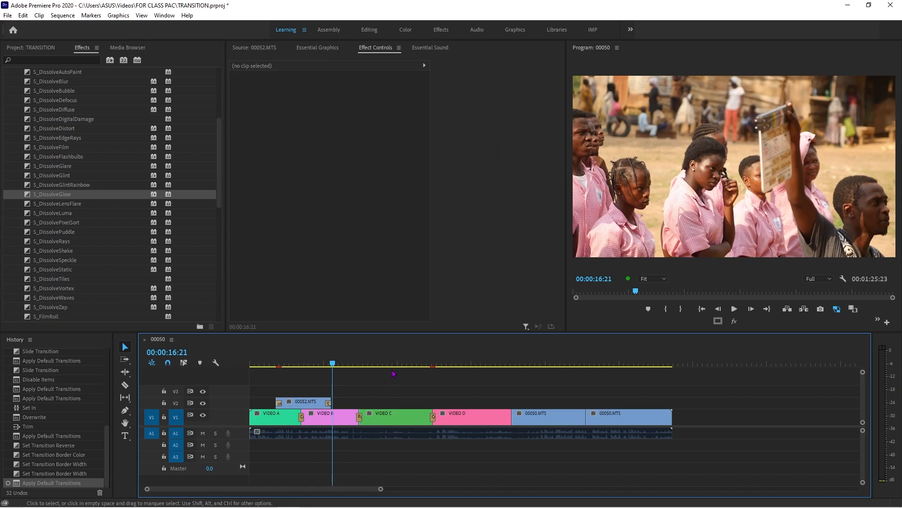
{"action": "left_click", "coordinate": [341, 365]}
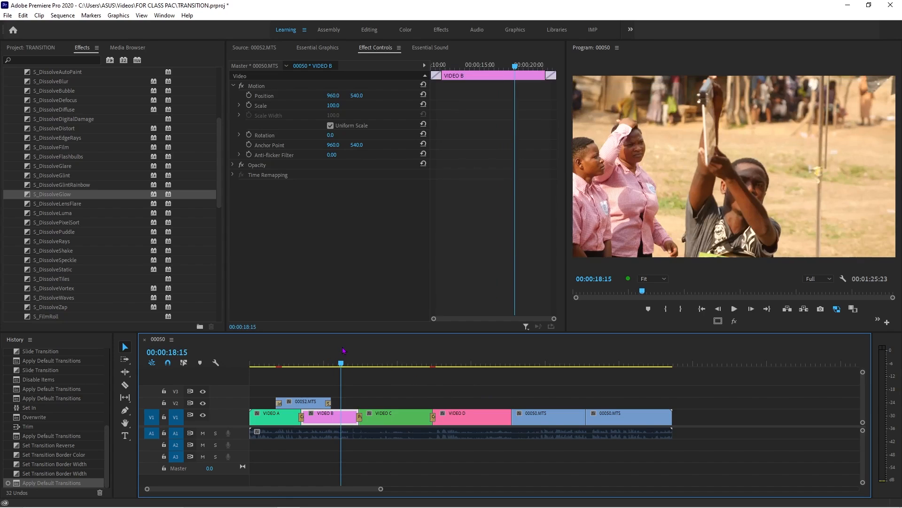
{"action": "left_click_drag", "start_coordinate": [343, 350], "coordinate": [596, 351]}
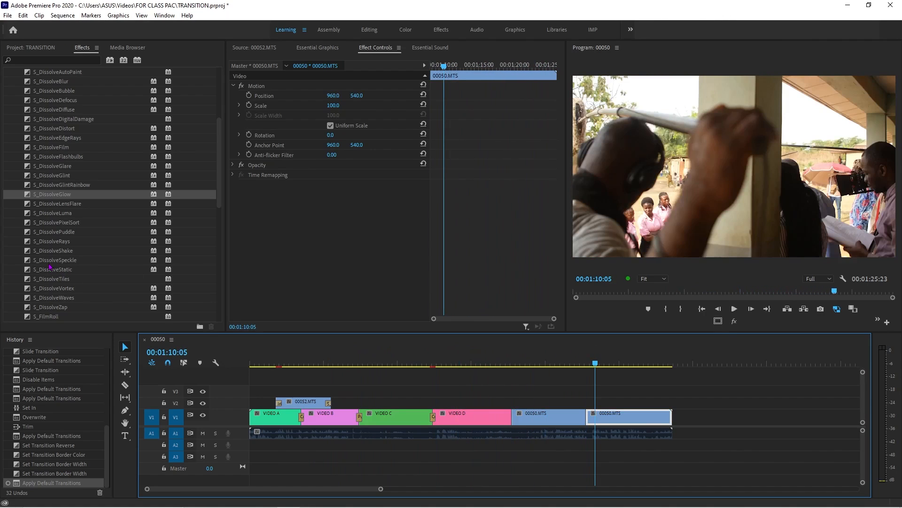
- Apply S_DissolveGlint between VIDEO D and the first 00050.MTS clip, and S_DissolveRays between the two 00050.MTS clips on V1
{"action": "scroll", "coordinate": [55, 217], "scroll_direction": "up", "scroll_amount": 2}
{"action": "left_click_drag", "start_coordinate": [55, 194], "coordinate": [498, 415]}
{"action": "left_click_drag", "start_coordinate": [46, 214], "coordinate": [511, 426]}
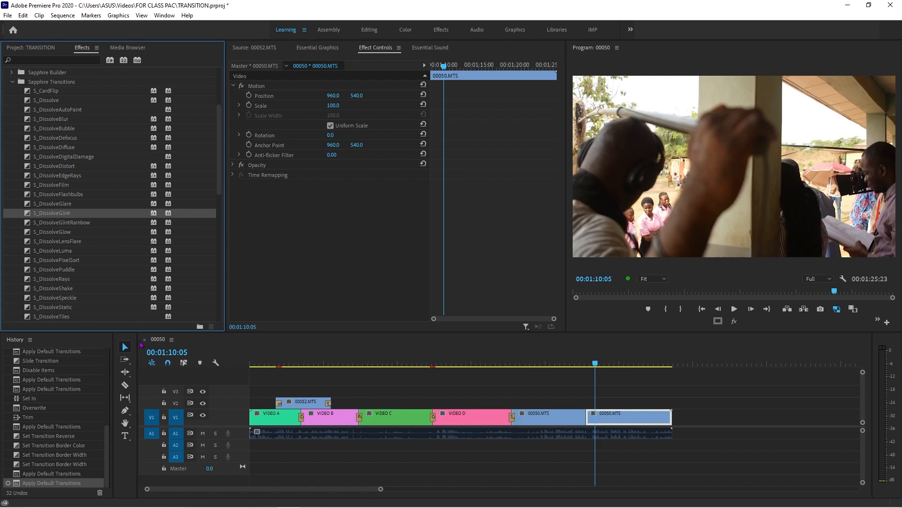
{"action": "left_click_drag", "start_coordinate": [53, 279], "coordinate": [594, 423]}
- Preview the S_DissolveGlint and S_DissolveRays transitions from 00:00:50:11 in VIDEO D to 00:01:10:14 in the last clip
{"action": "left_click", "coordinate": [498, 354]}
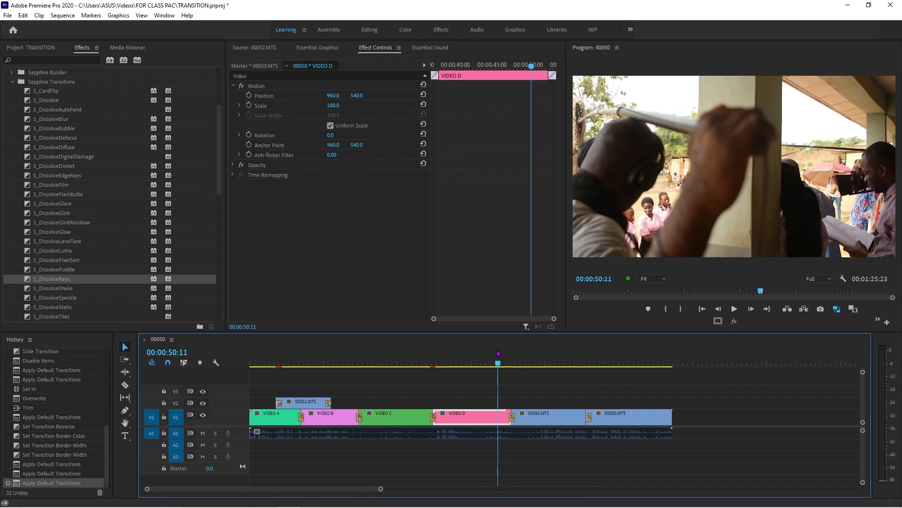
{"action": "key", "text": "space"}
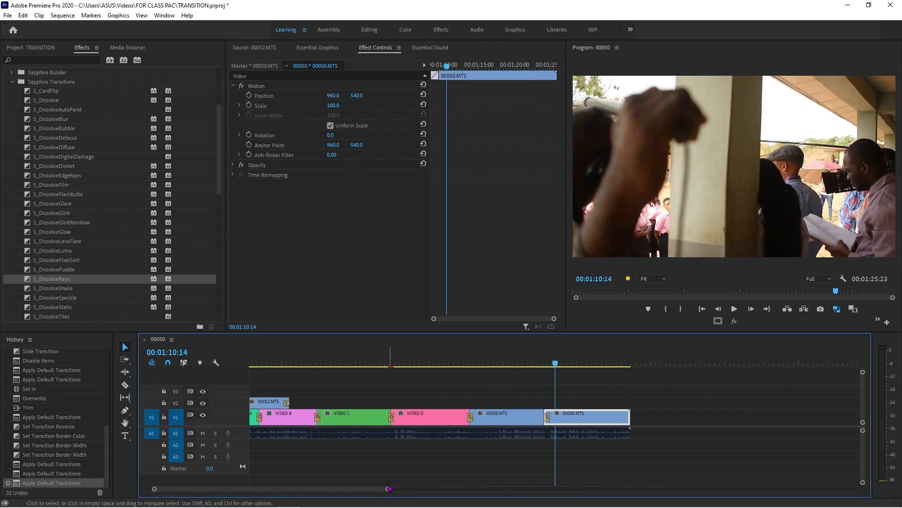
{"action": "left_click_drag", "start_coordinate": [386, 489], "coordinate": [516, 489]}
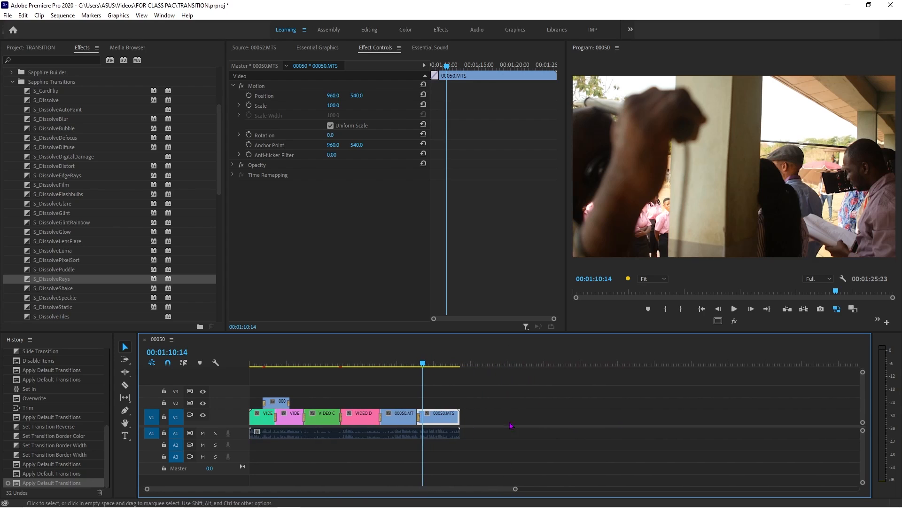